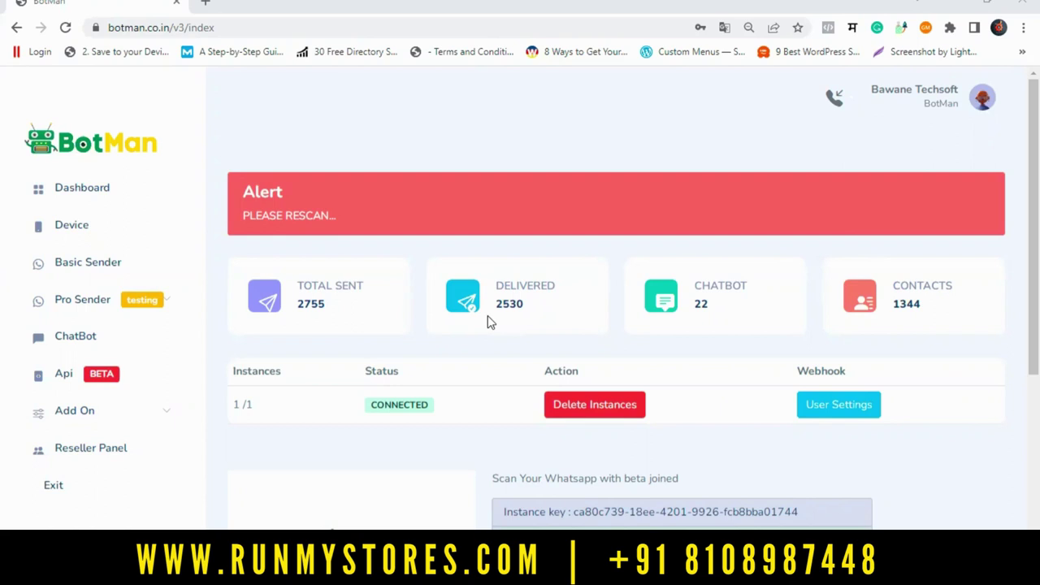
Expand Pro Sender in the sidebar to show Scheduled, Contact Group, Contacts and Pro Sender
click(110, 309)
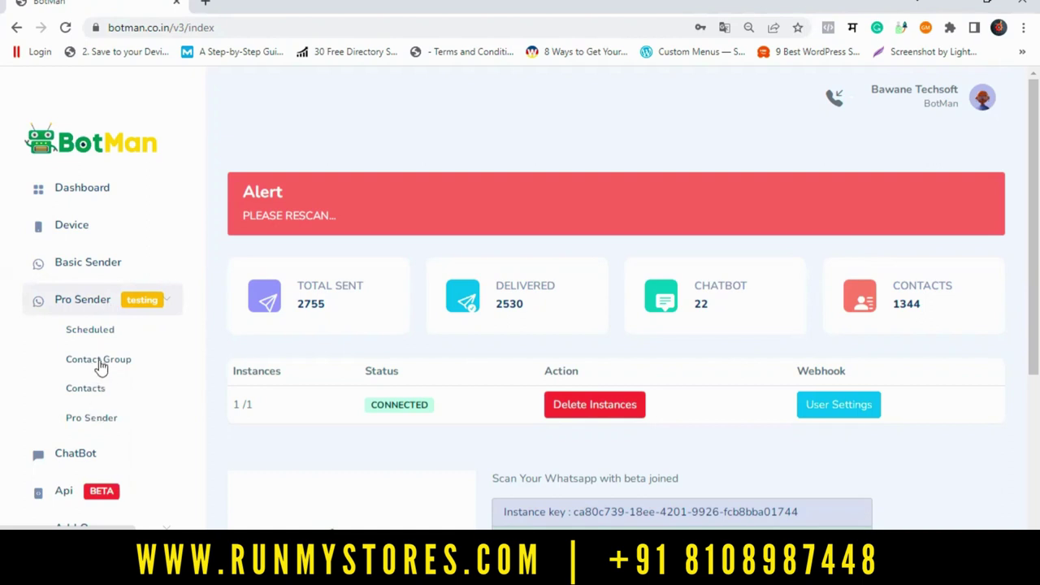
Add a contact group named 'Test New' on the Contact Group page
click(100, 366)
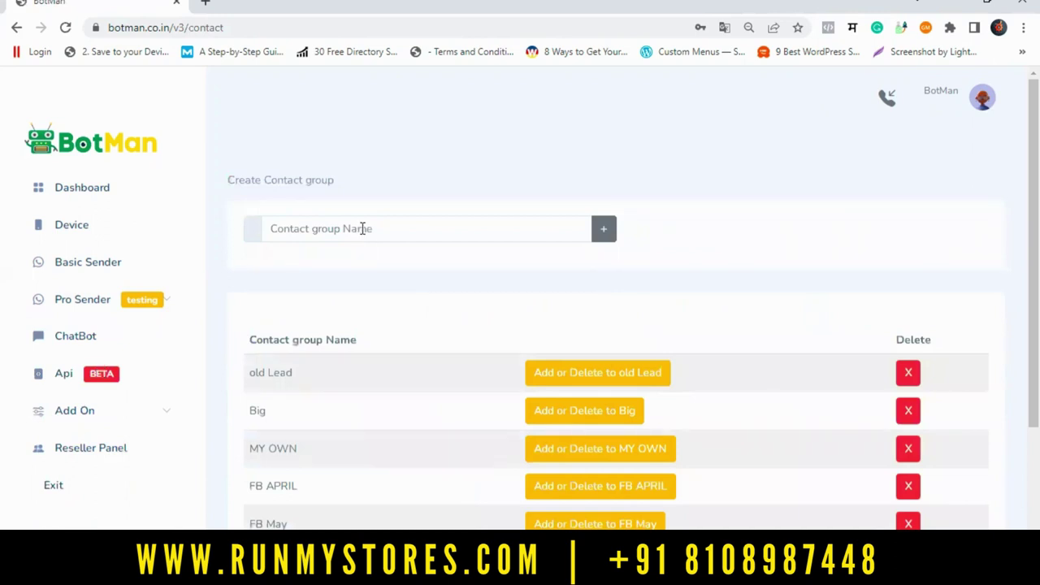
click(362, 229)
text(Te)
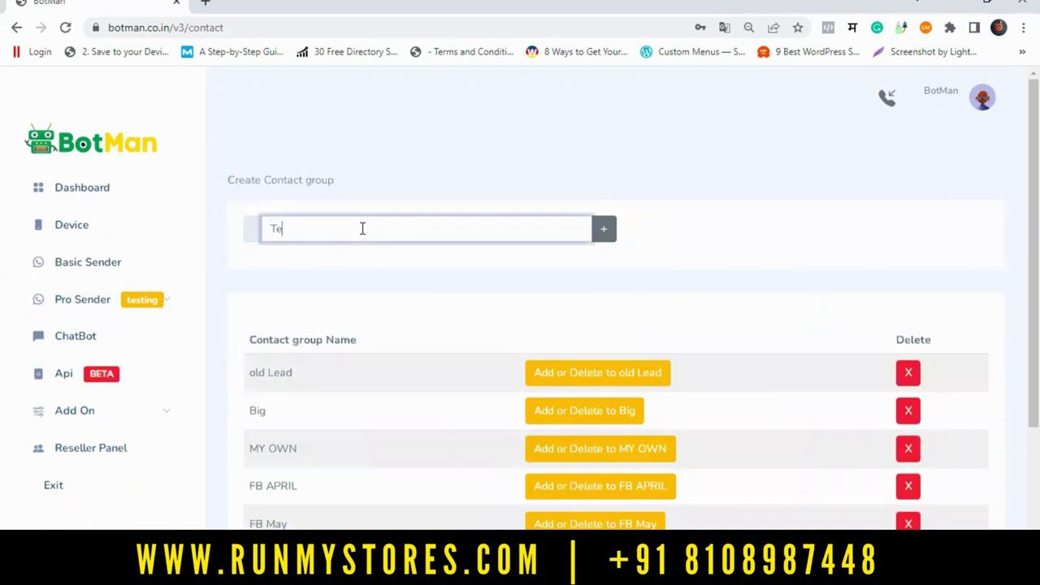
text(st Ne)
text(w)
click(603, 233)
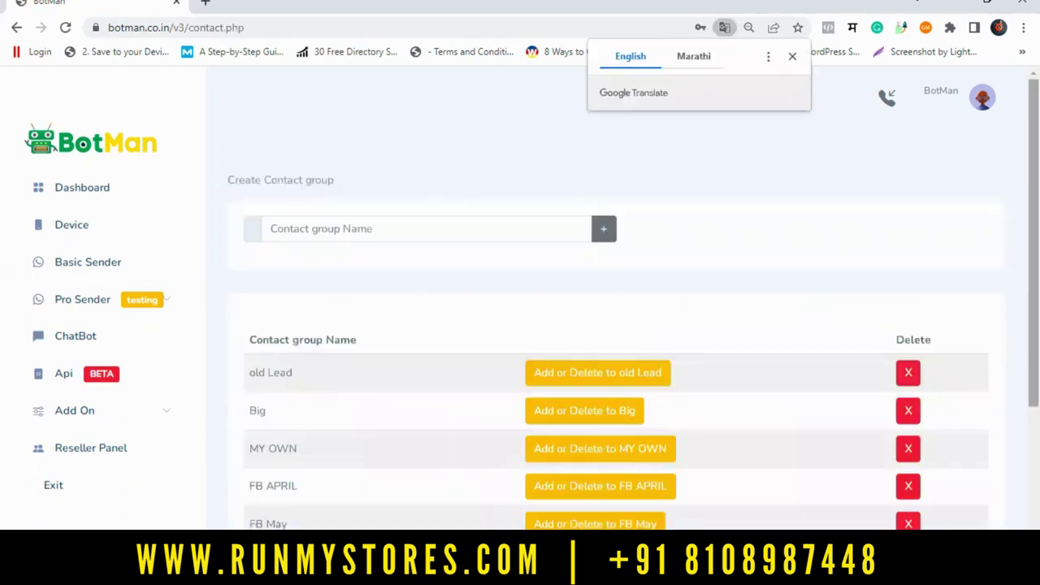
scroll(598, 408, down, 3)
scroll(599, 409, down, 1)
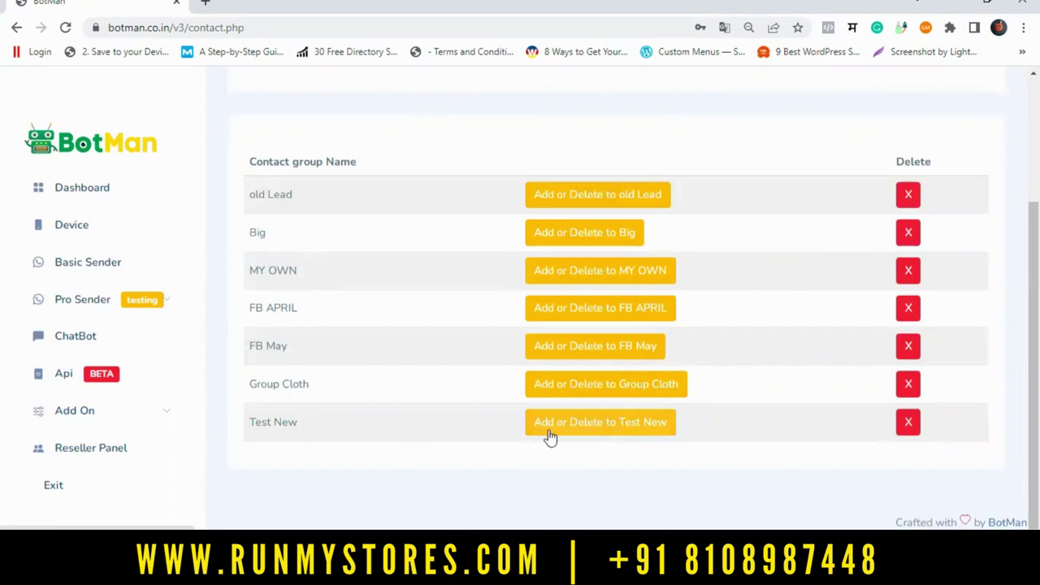
Open the Test New group's contacts page and close the manual-add form without adding anyone
click(602, 434)
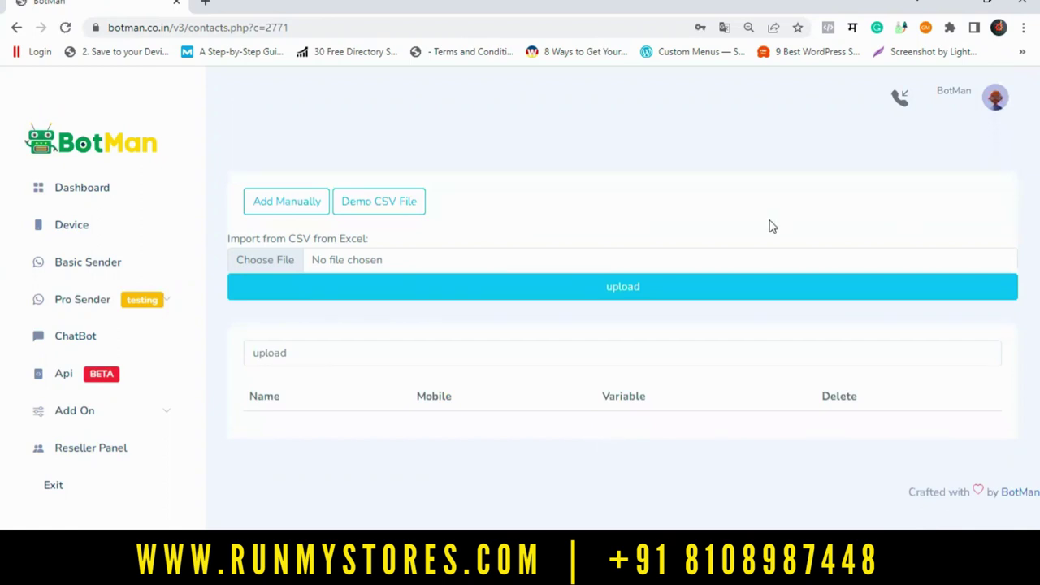
click(301, 207)
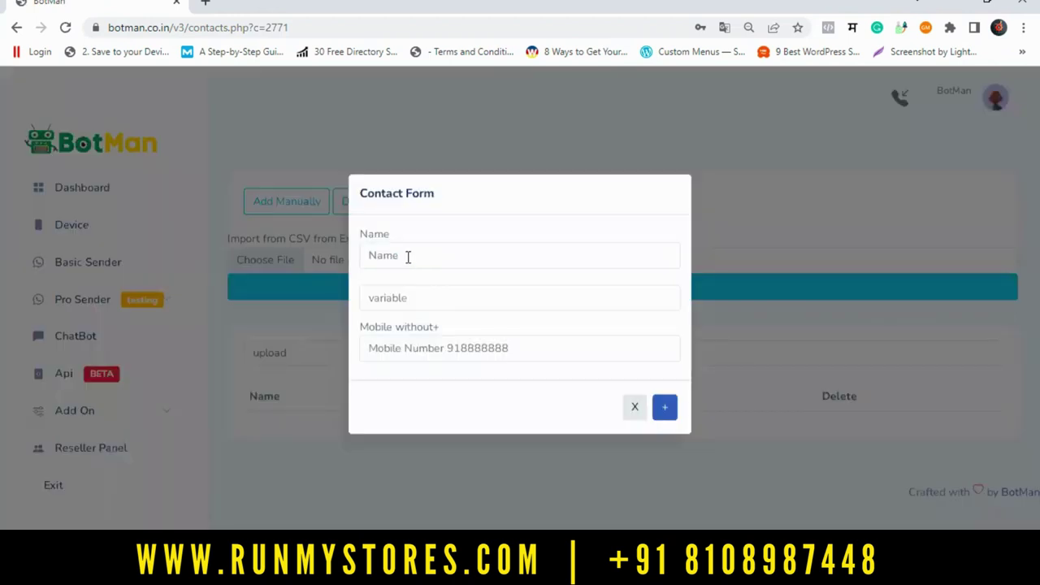
click(408, 257)
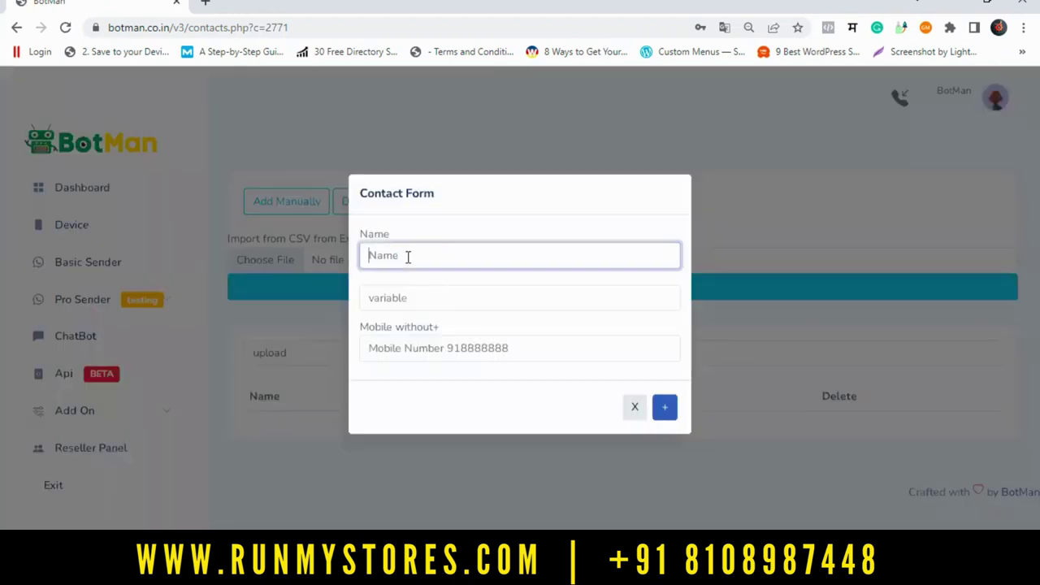
click(416, 349)
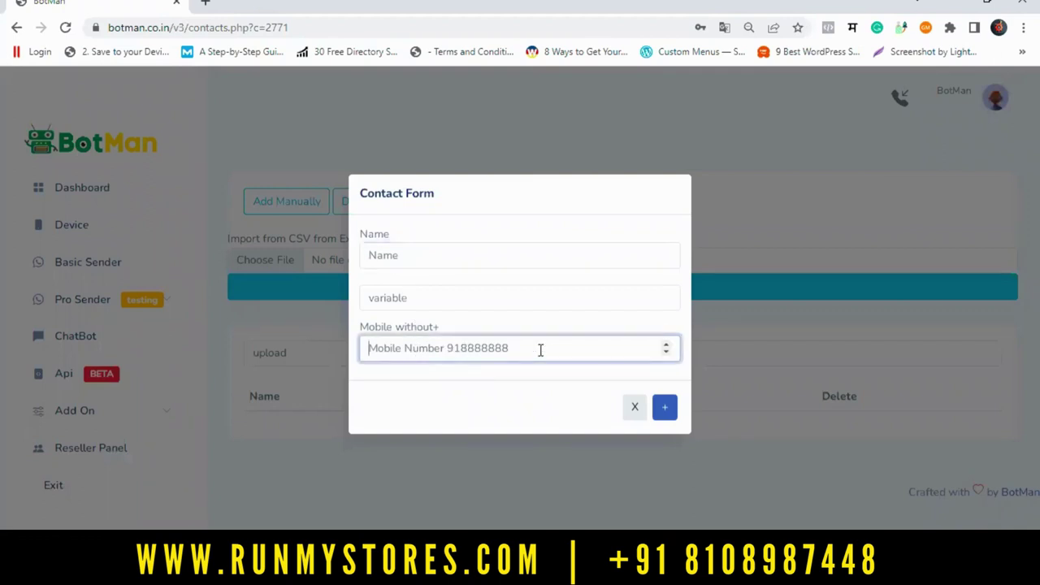
click(635, 409)
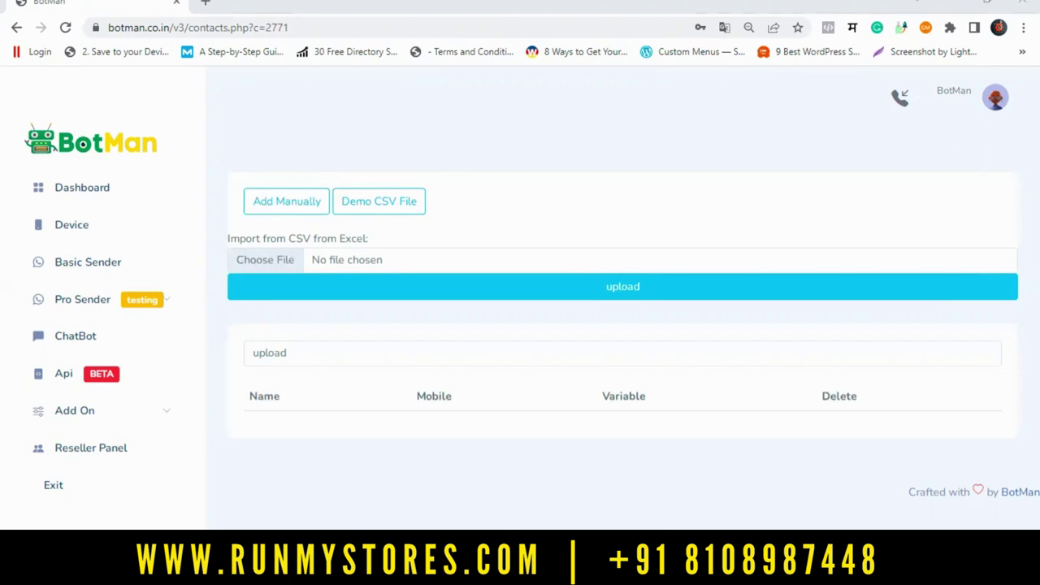
Upload demo.csv from the BOTMAN folder into the Test New group
click(283, 270)
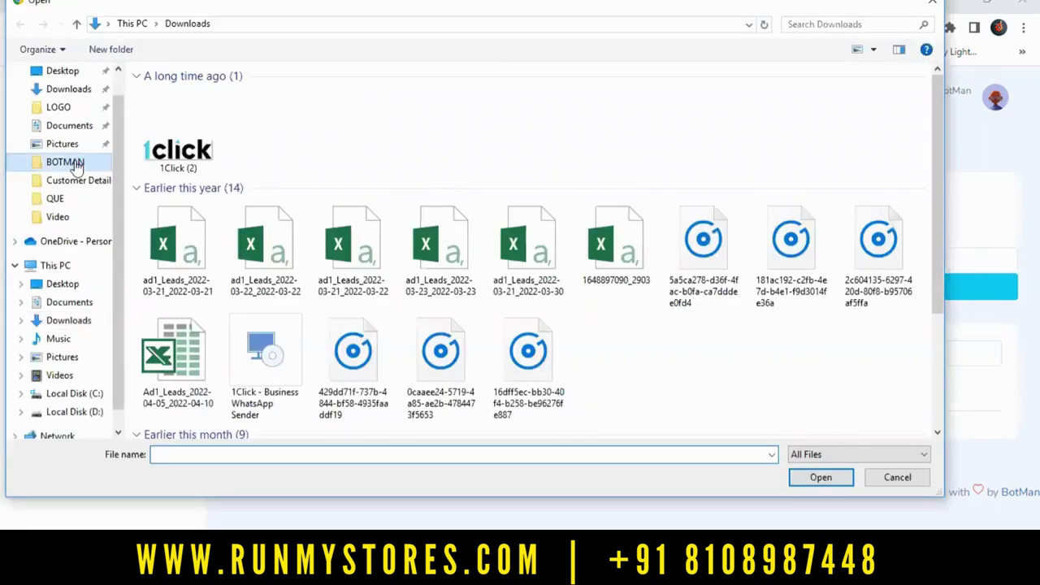
click(74, 162)
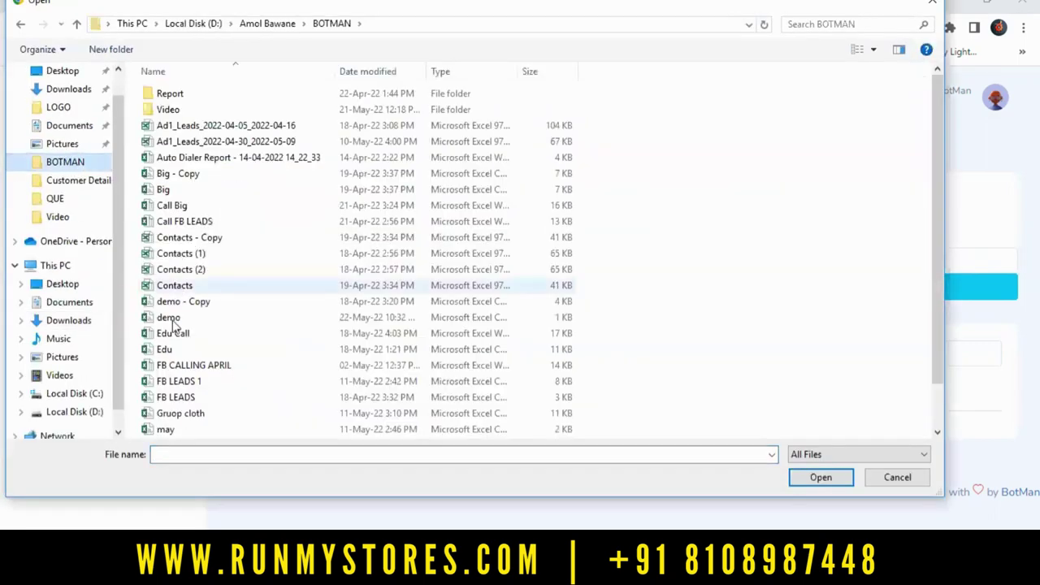
double_click(331, 315)
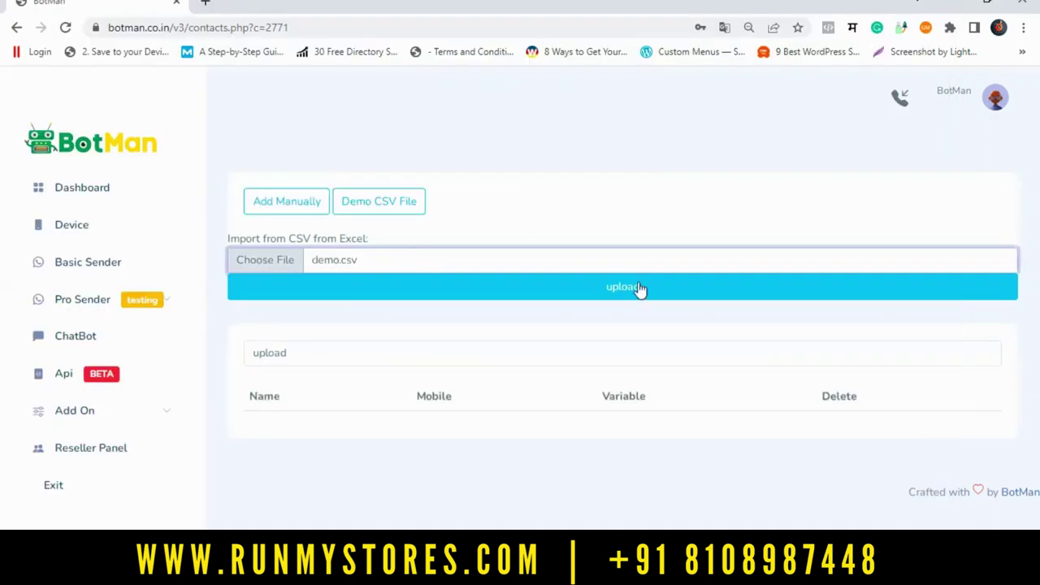
click(629, 292)
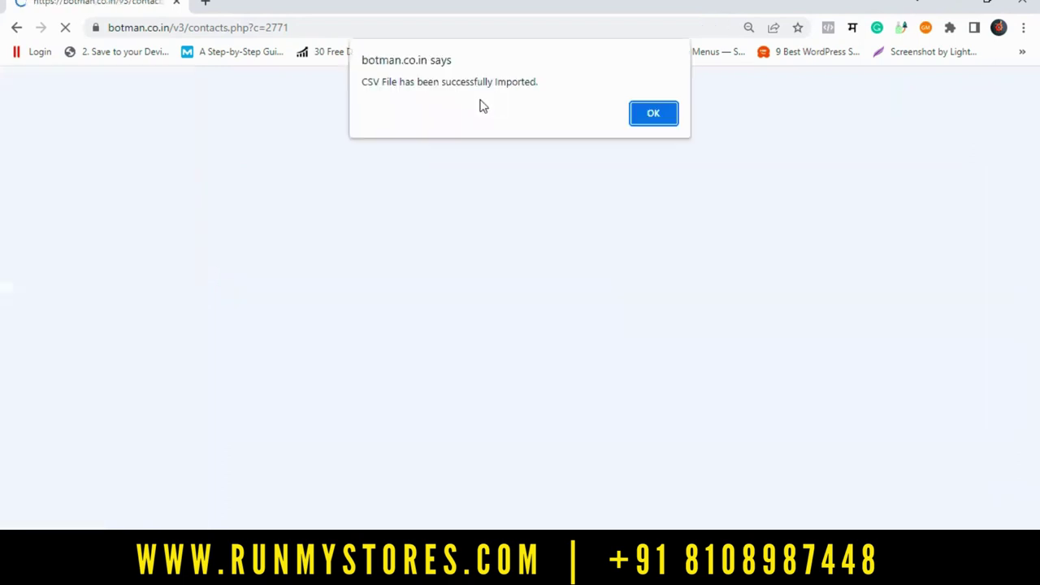
click(654, 113)
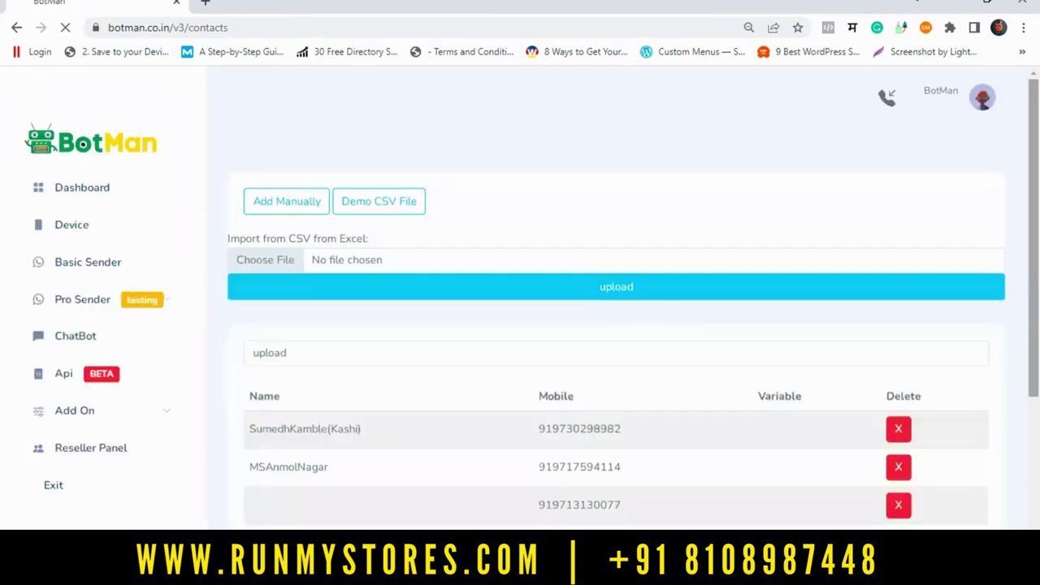
Filter the contacts table to the Test New group, showing its two imported contacts
scroll(360, 234, down, 2)
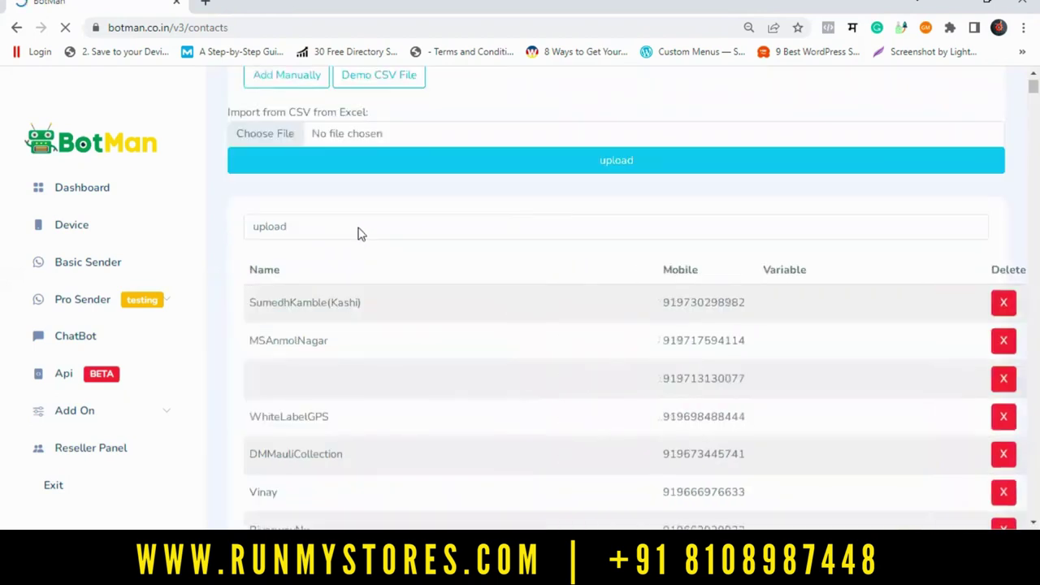
click(359, 234)
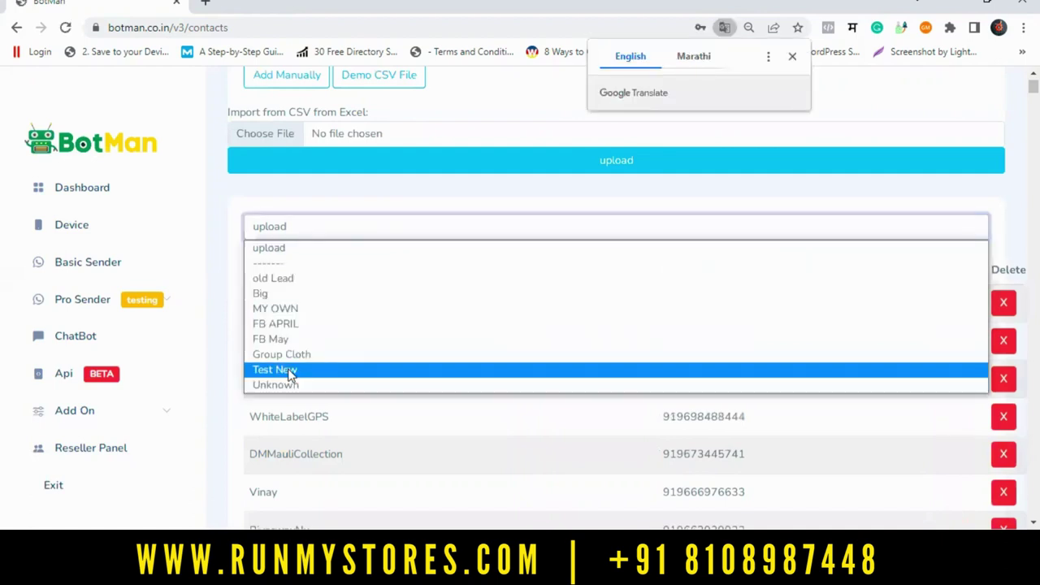
key(Return)
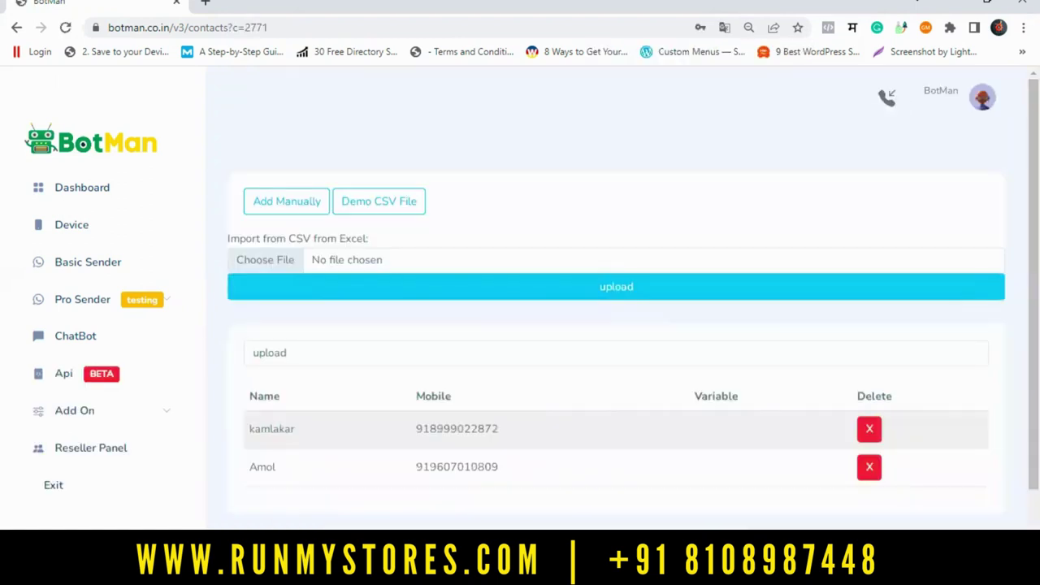
scroll(767, 317, down, 1)
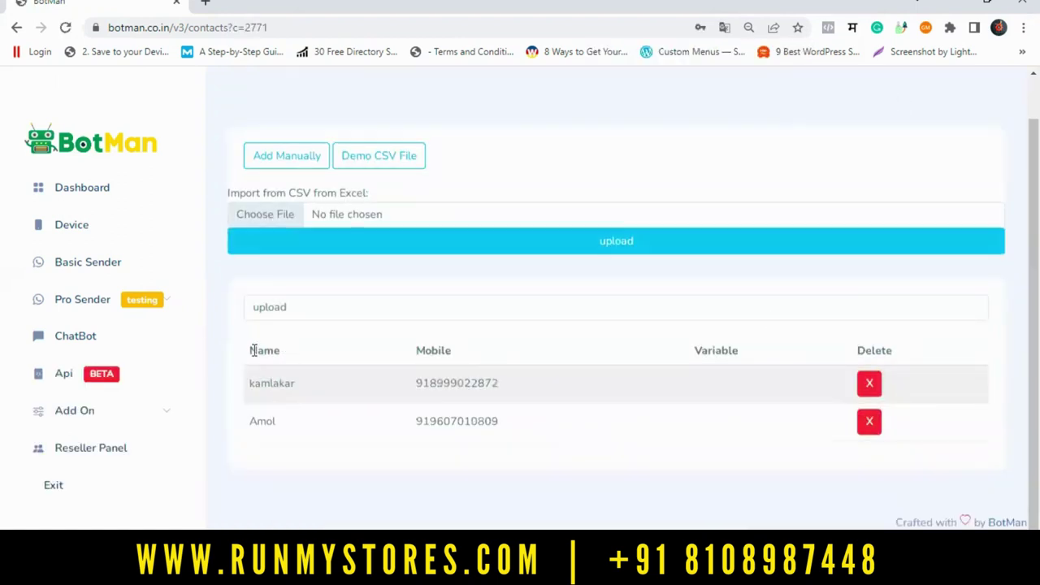
drag(422, 351, 446, 351)
click(467, 364)
Open Pro Sender's Quick Button / List form with Test New as the contact group
click(96, 311)
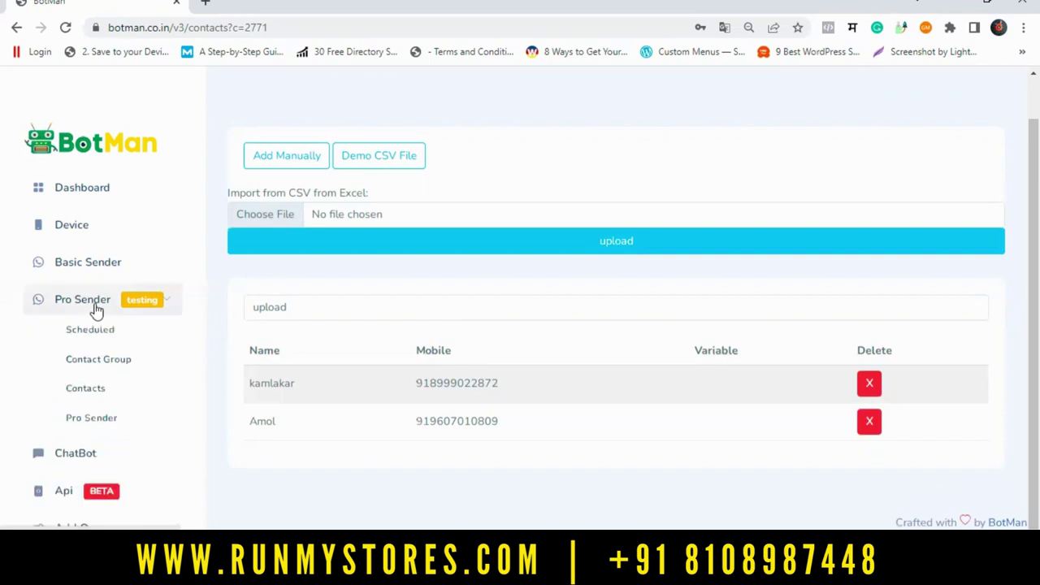
click(101, 427)
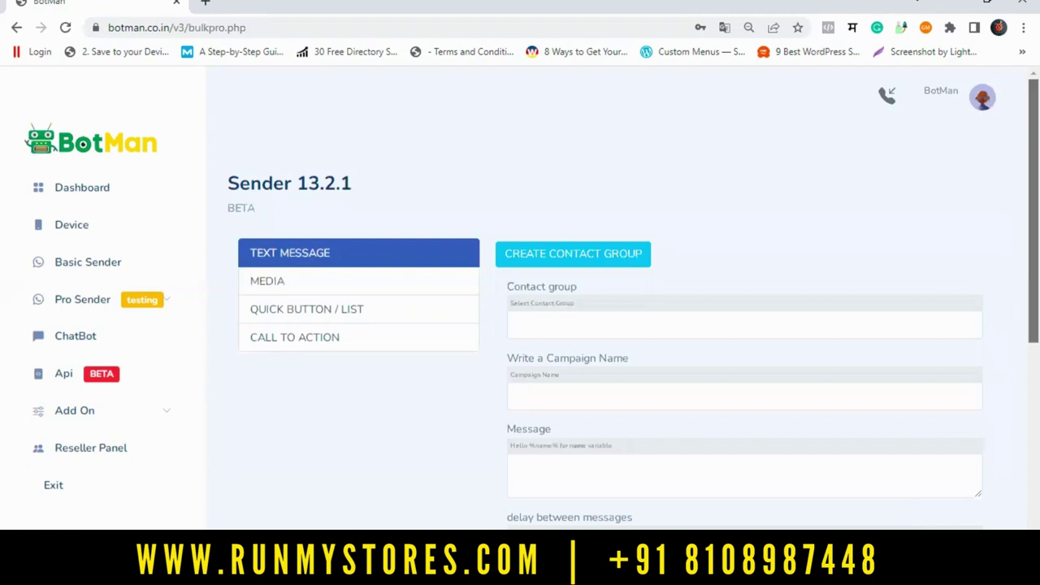
scroll(1032, 244, down, 1)
scroll(1033, 244, down, 1)
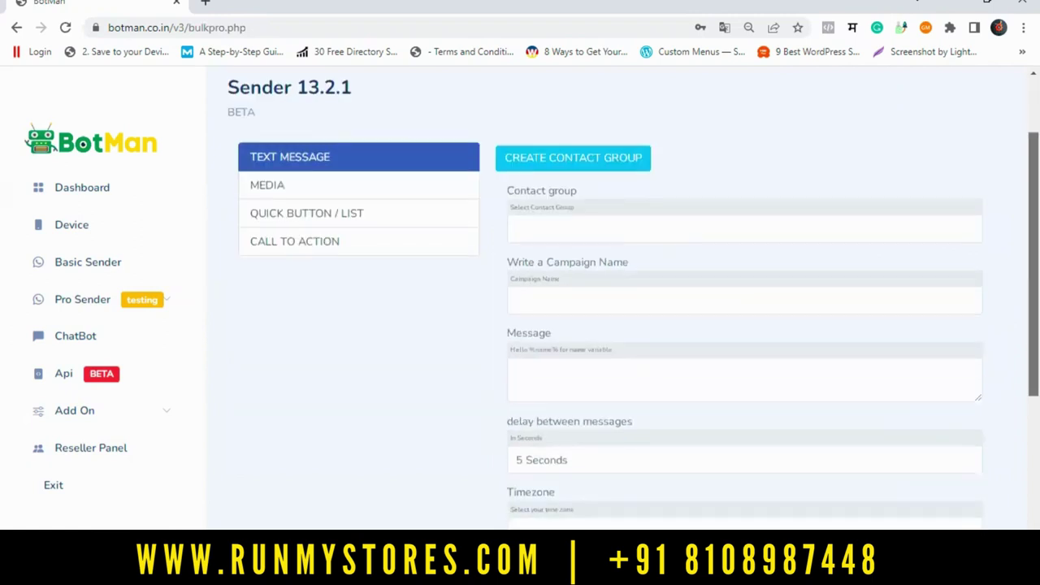
click(339, 219)
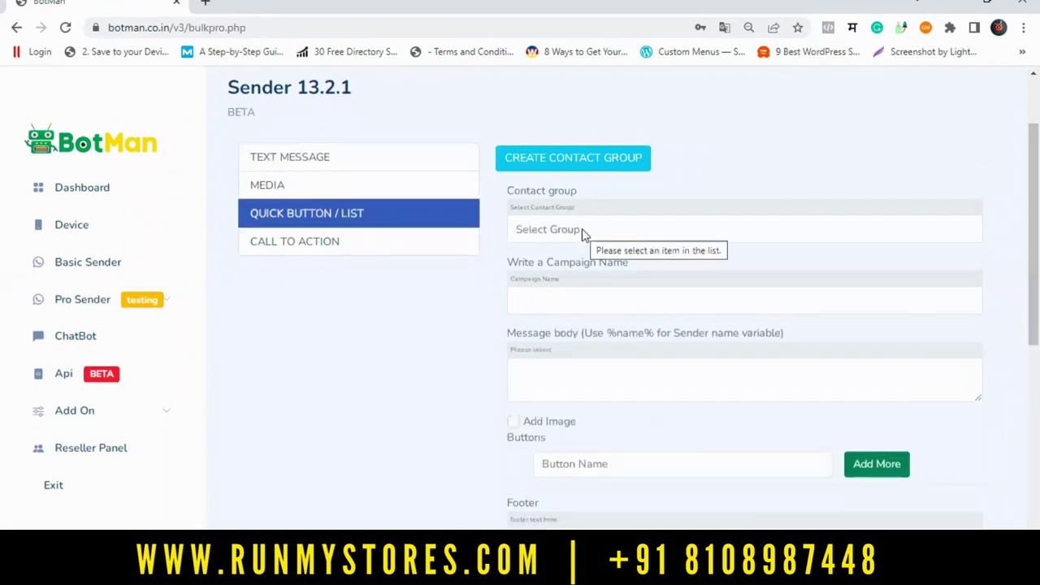
key(alt+Down)
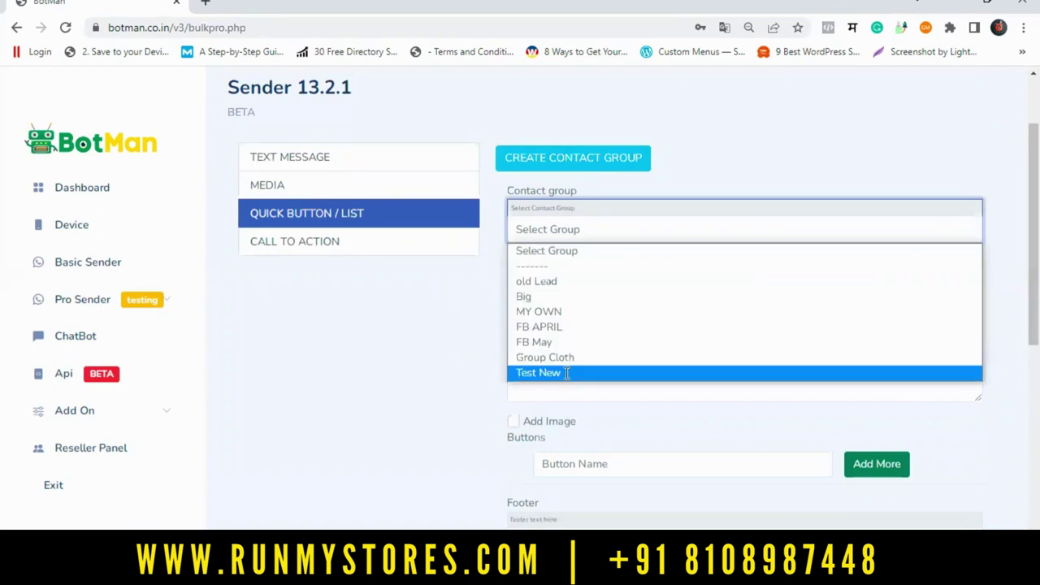
key(Return)
Name the campaign 'Test New 1' and copy the %name% variable
click(614, 302)
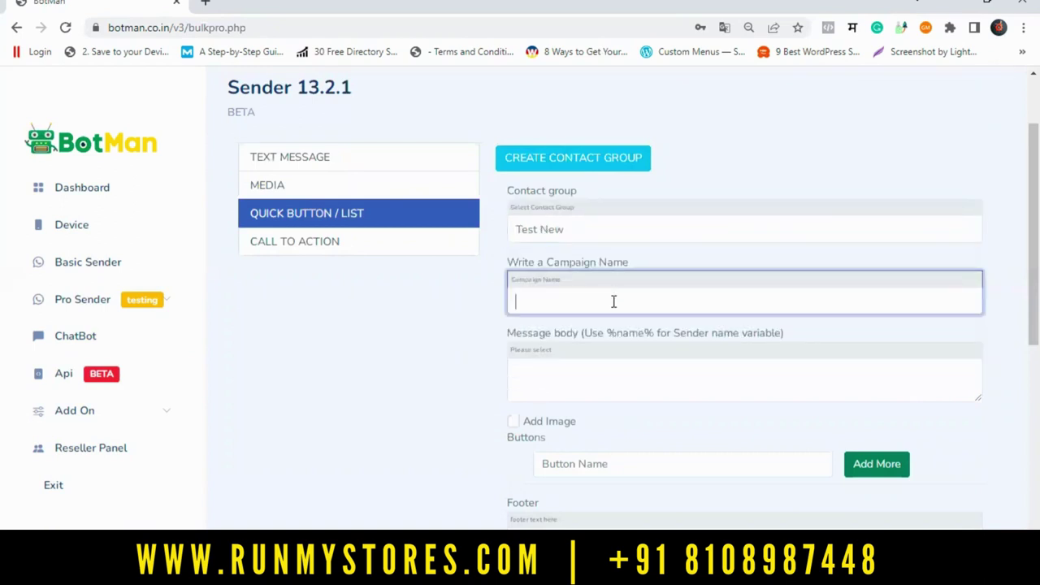
text(T)
text(est Ne)
text(w 1)
scroll(601, 290, down, 1)
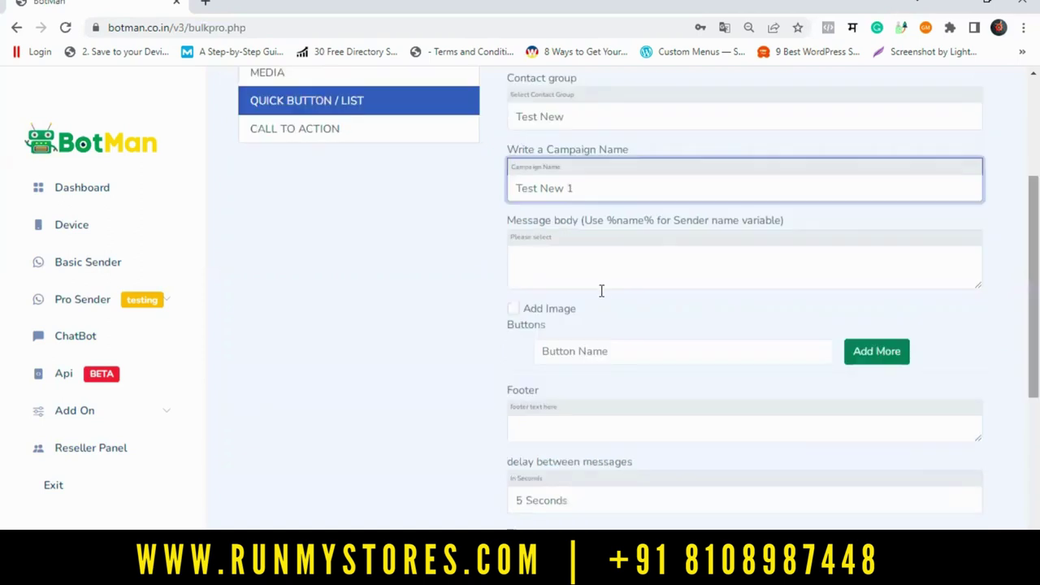
click(543, 255)
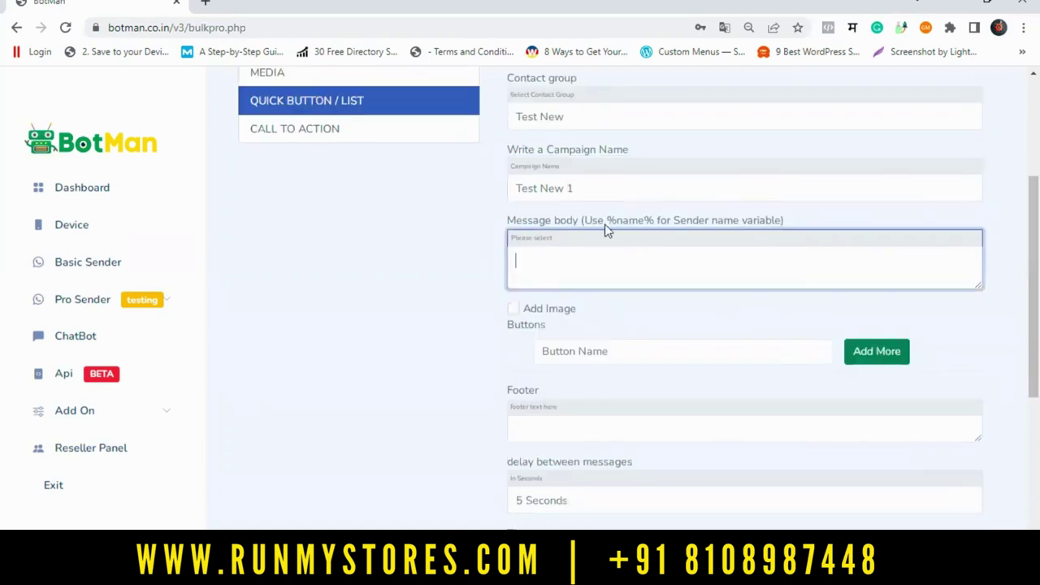
drag(605, 222, 654, 226)
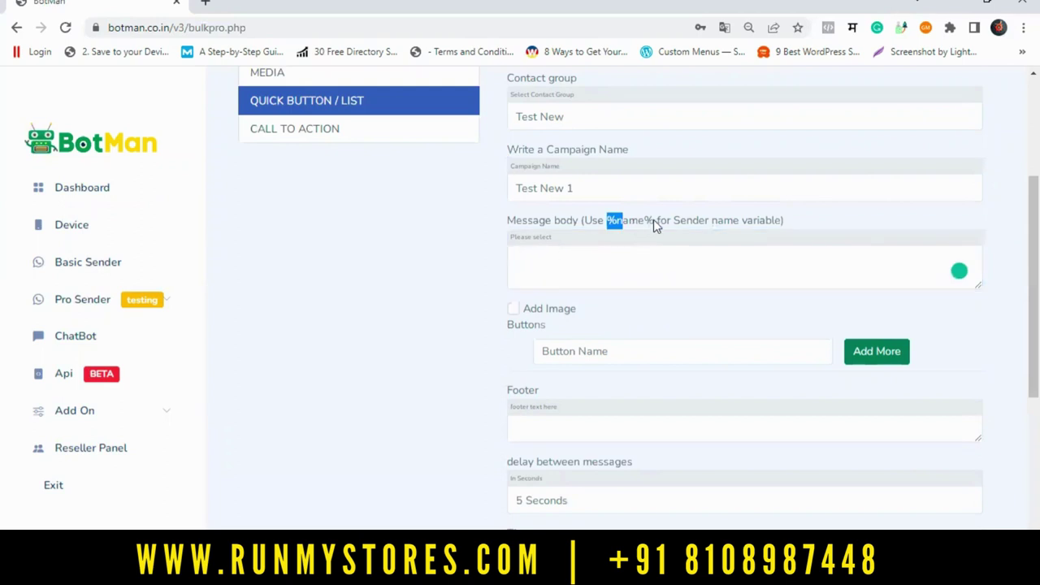
click(542, 256)
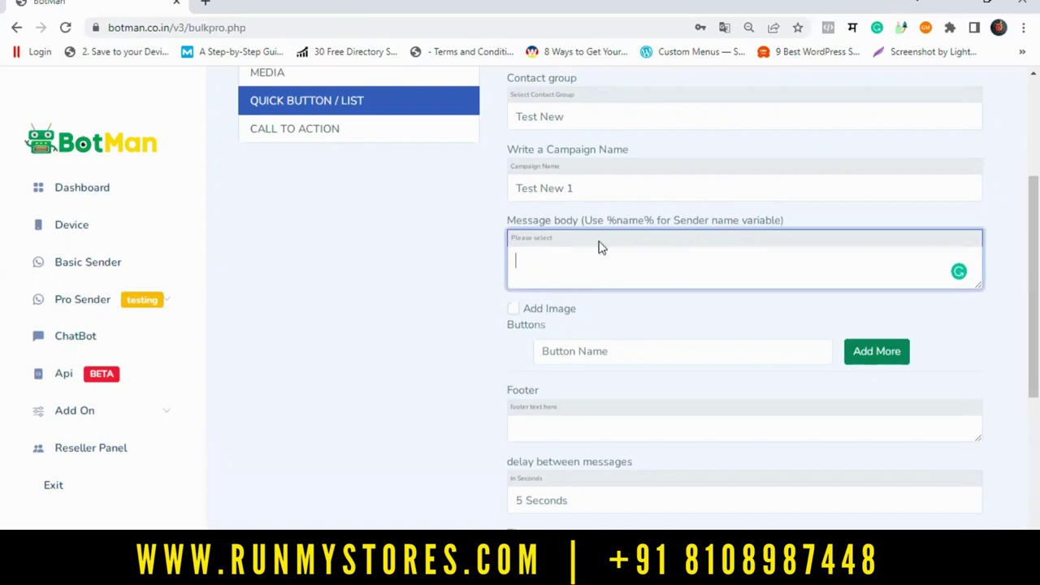
drag(606, 221, 654, 222)
key(ctrl+c)
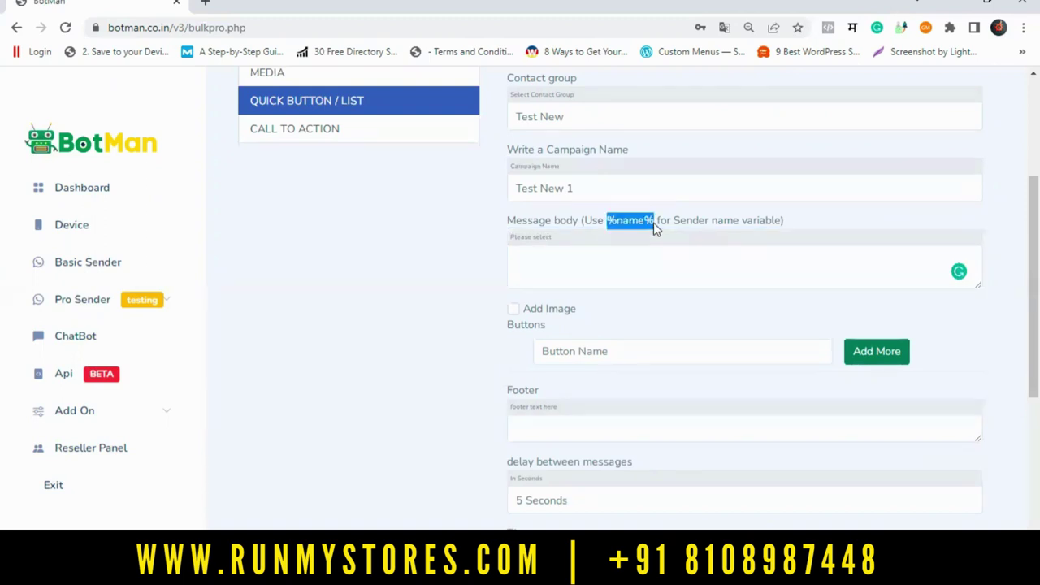
Write the message body 'Hello, %name%,' with 'Test Msg' on a new line
click(528, 263)
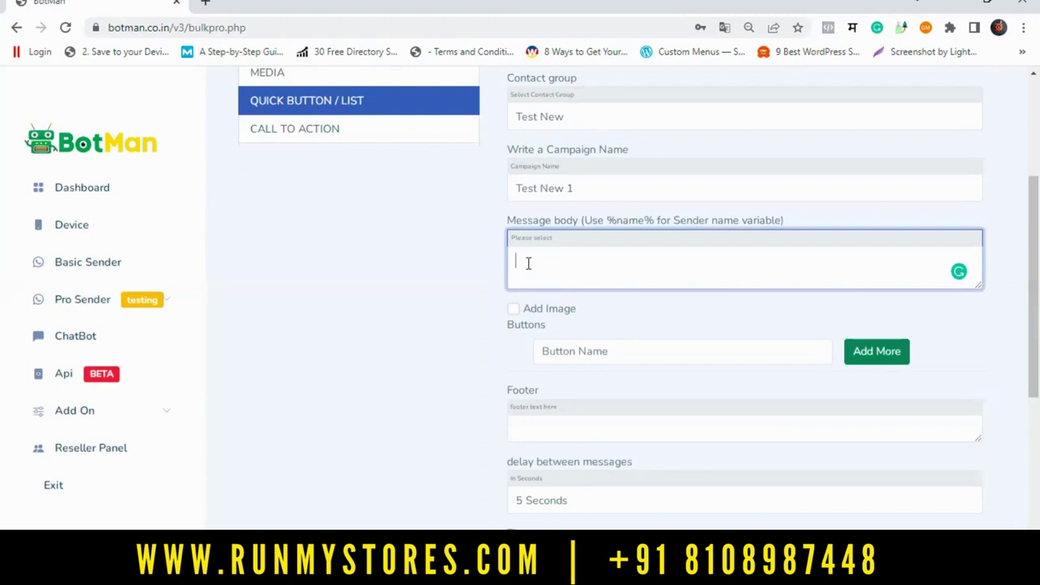
text(Hello)
drag(608, 220, 642, 219)
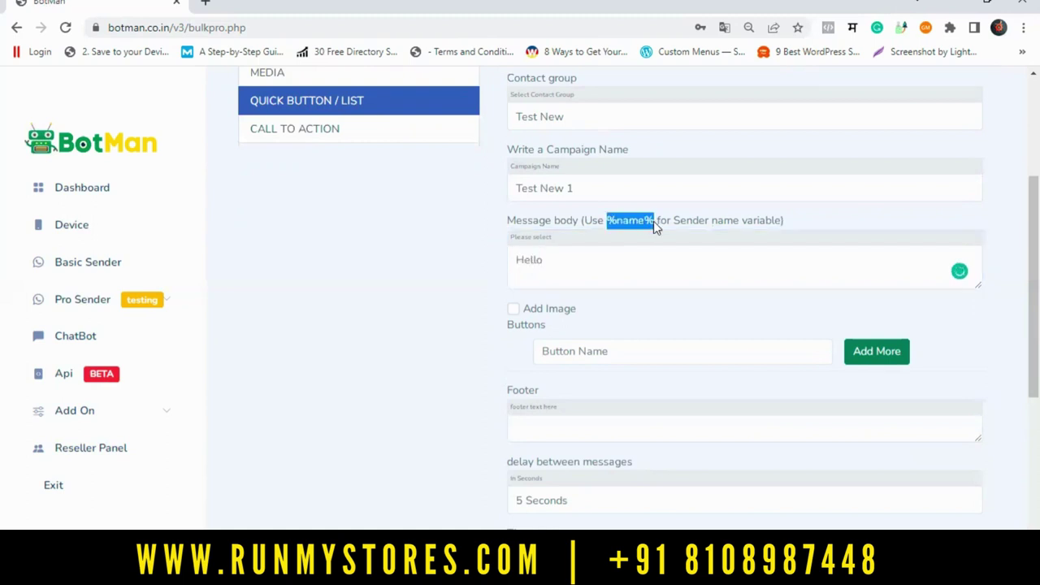
click(558, 262)
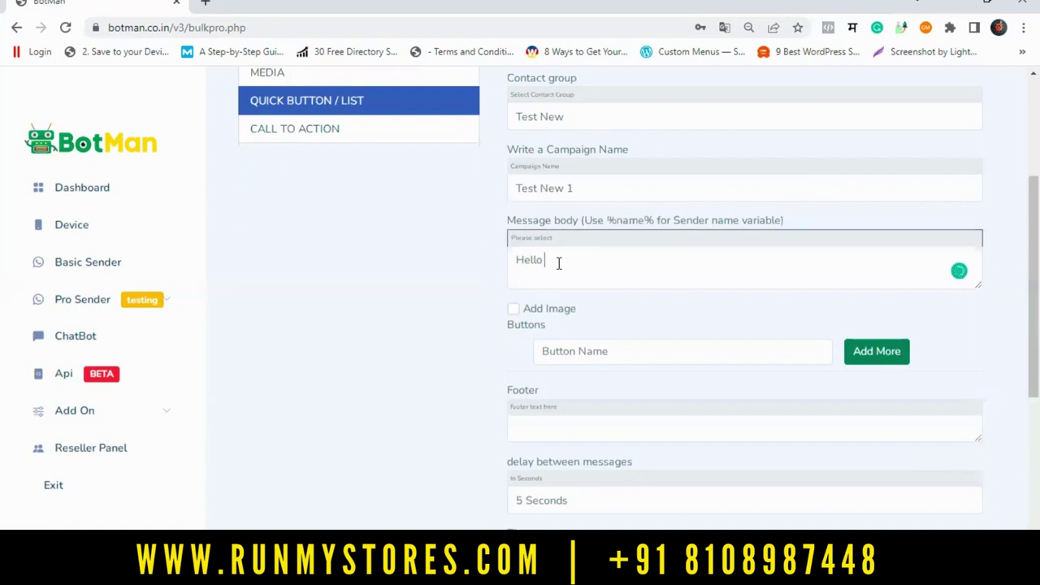
key(ctrl+v)
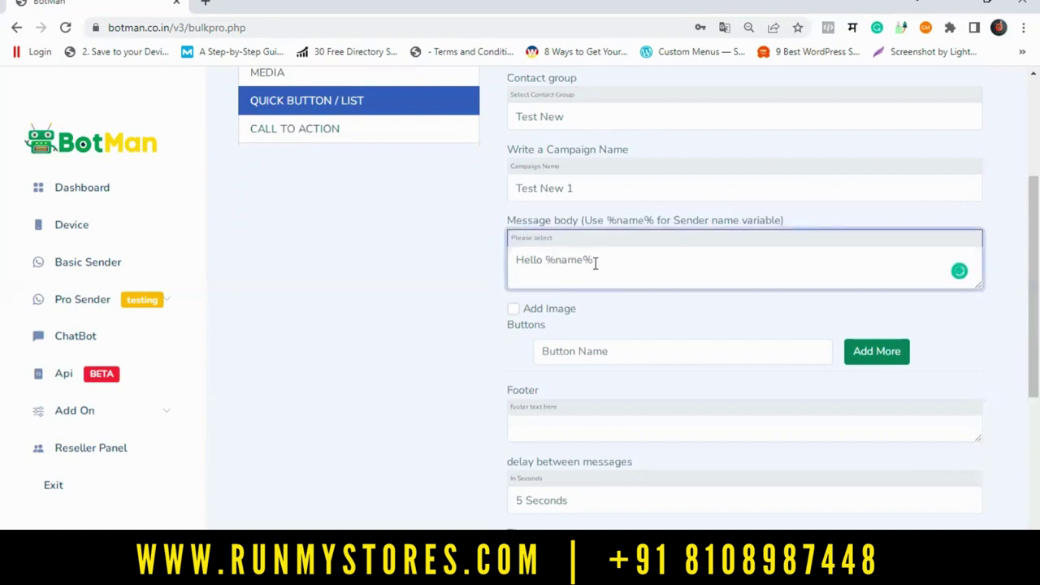
text(,)
key(Return)
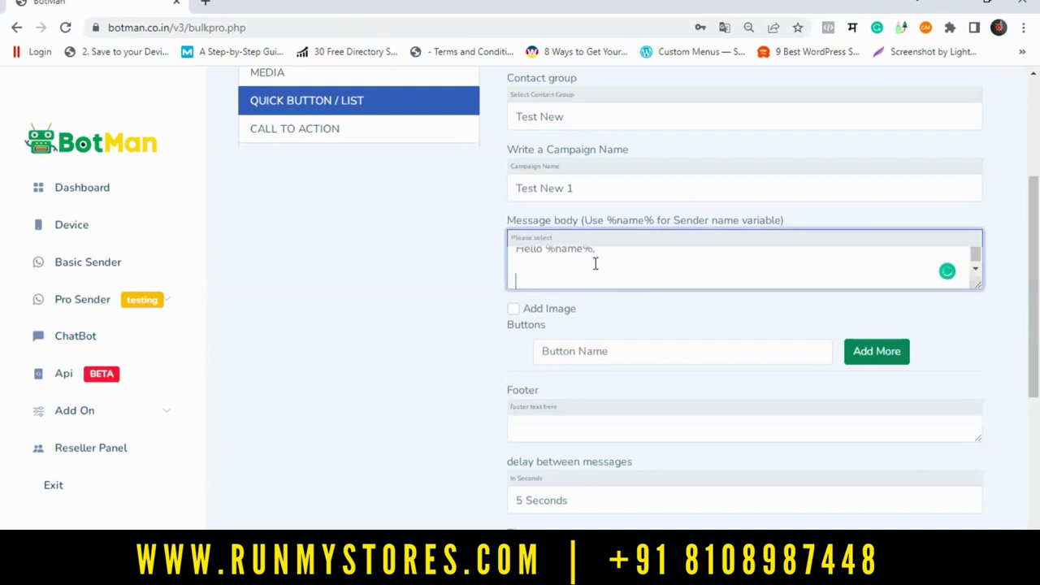
text(Test M)
text(sg)
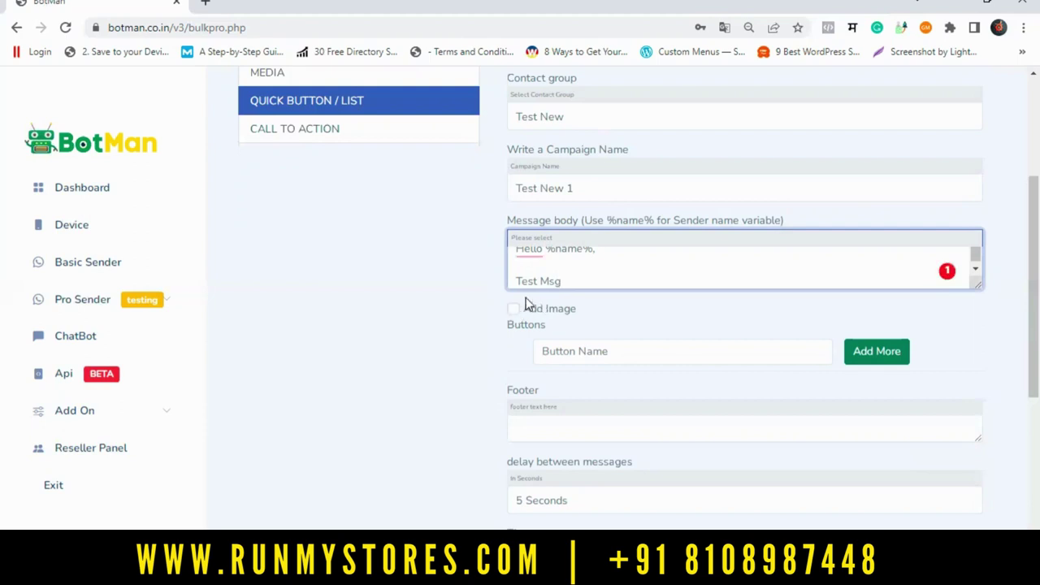
mouse_move(530, 252)
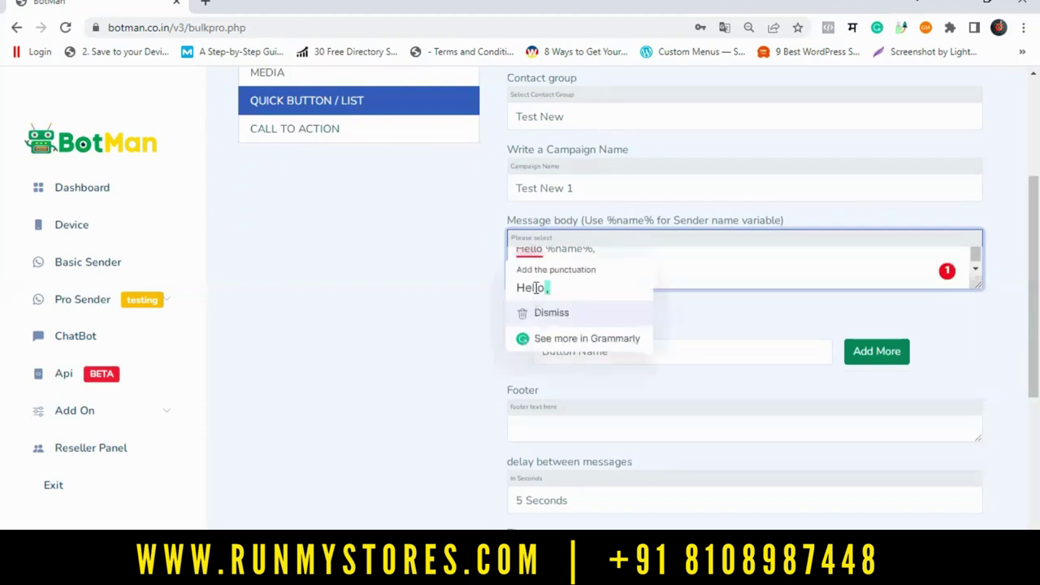
click(530, 286)
Enable Add Image and open the image file picker
click(513, 310)
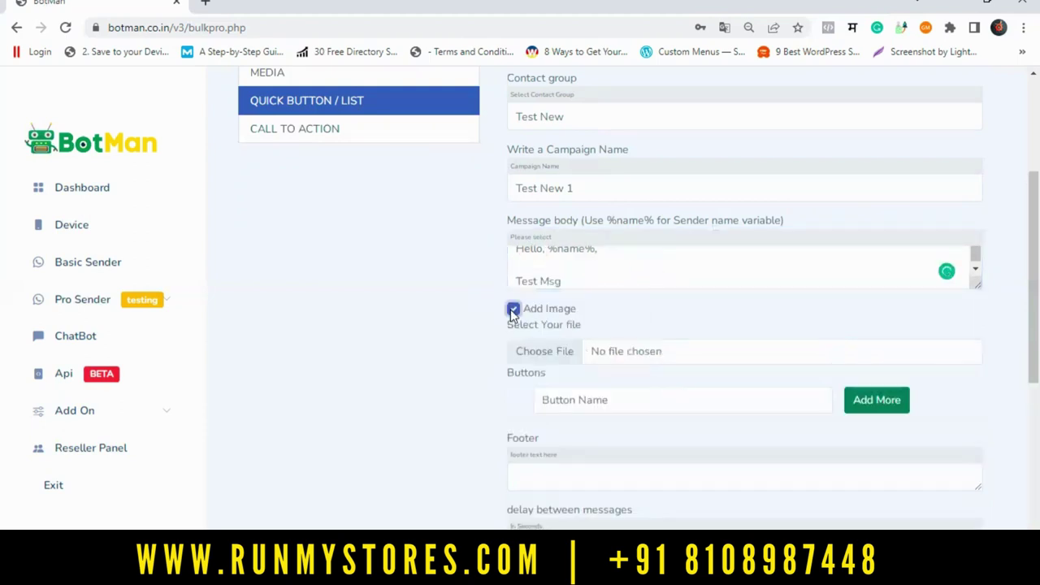
click(556, 358)
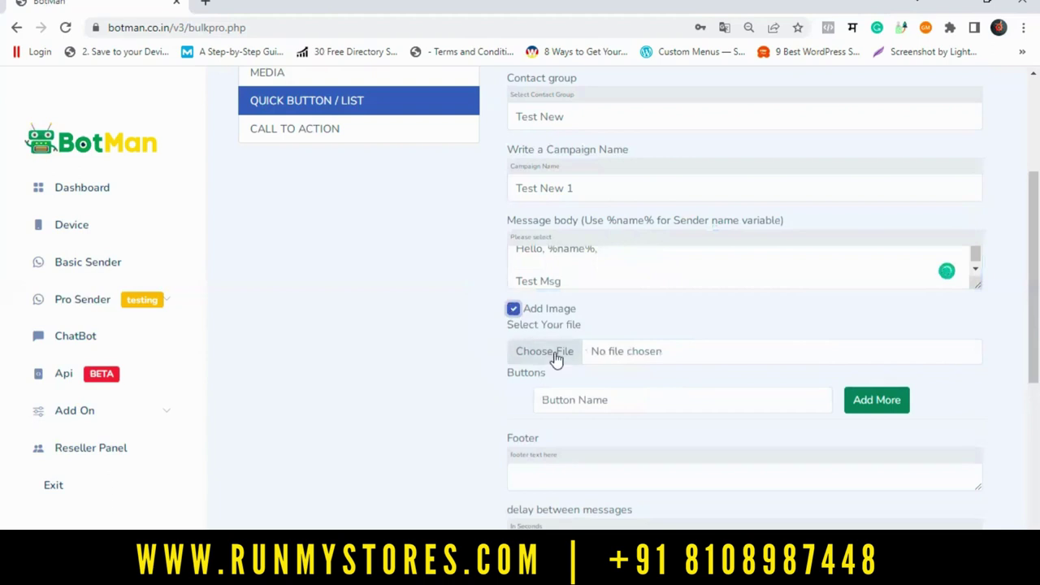
click(558, 358)
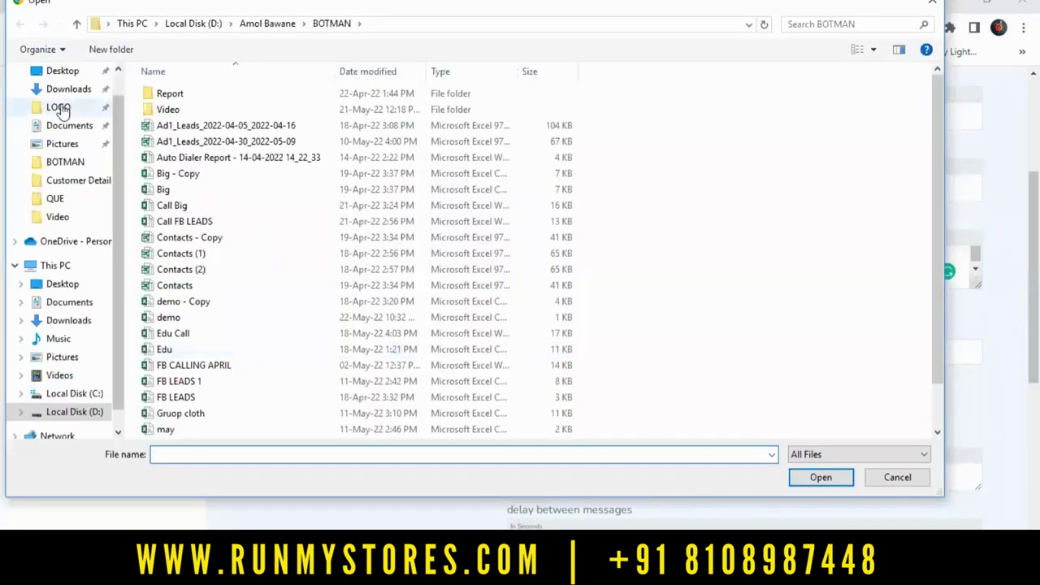
Attach Botman (1).png from the LOGO folder as the campaign image
click(60, 108)
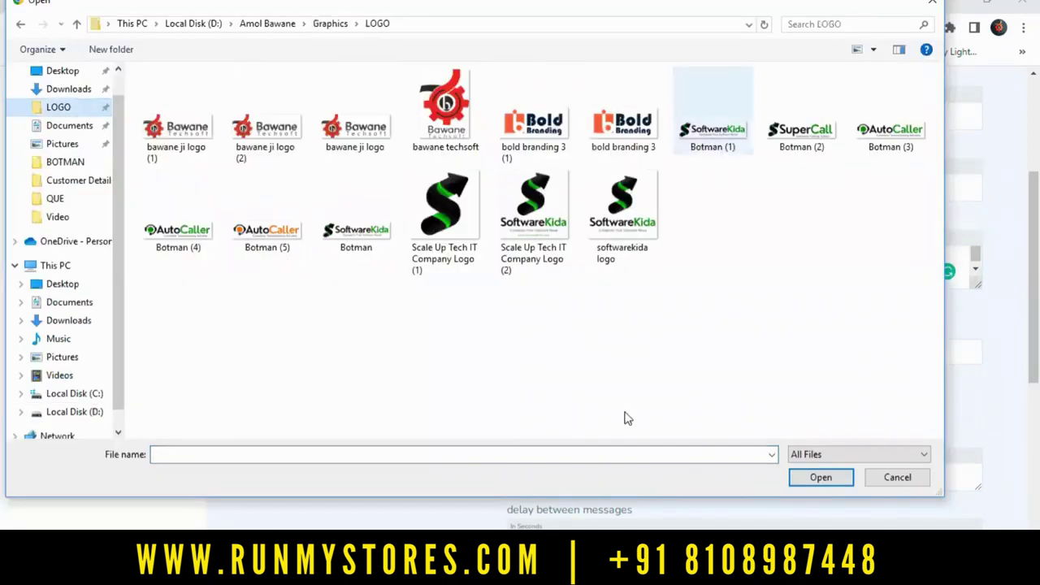
key(space)
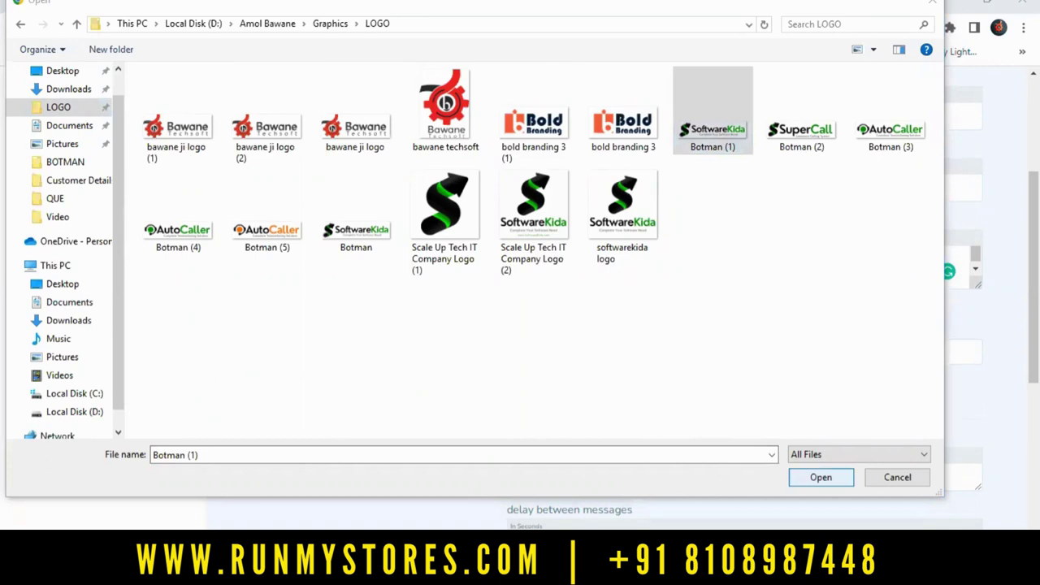
key(Return)
scroll(653, 265, down, 1)
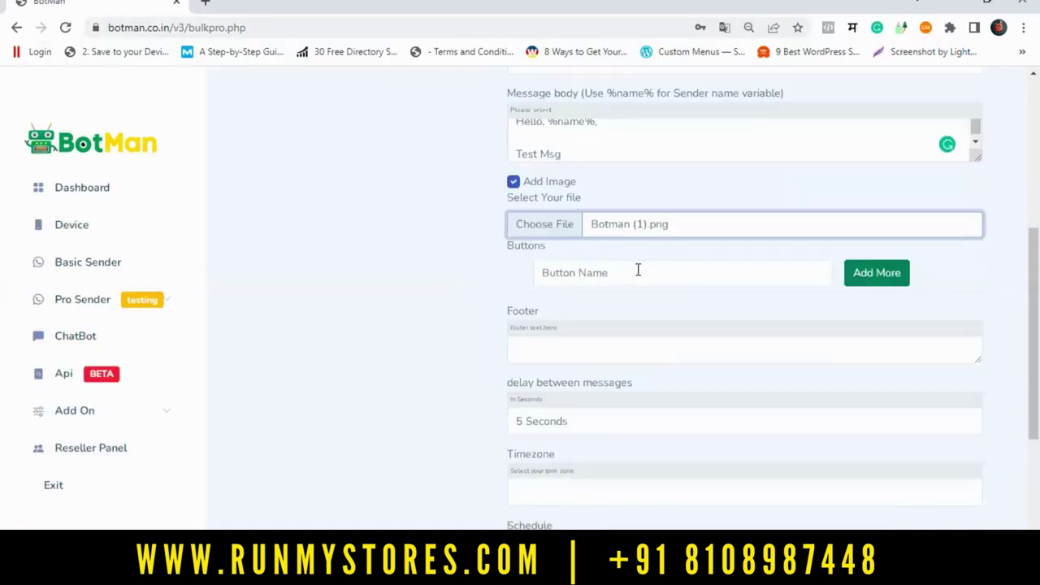
Add reply buttons 'Interested' and 'Not Interested', correcting the first name's spelling
click(638, 269)
text(P)
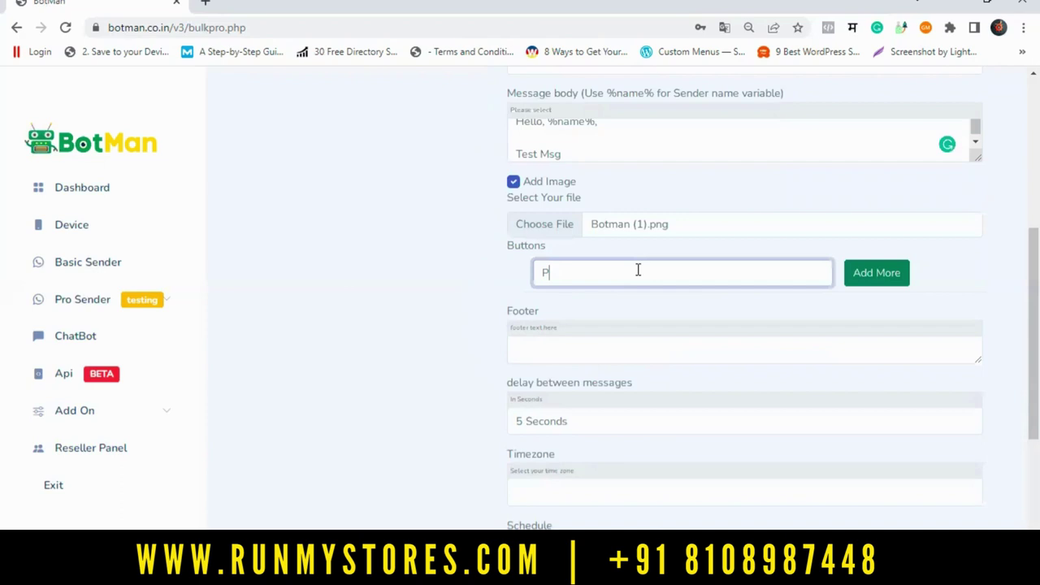
text(rodu)
key(BackSpace)
key(BackSpace)
key(BackSpace)
text(Int)
text(reset)
text(d)
click(877, 277)
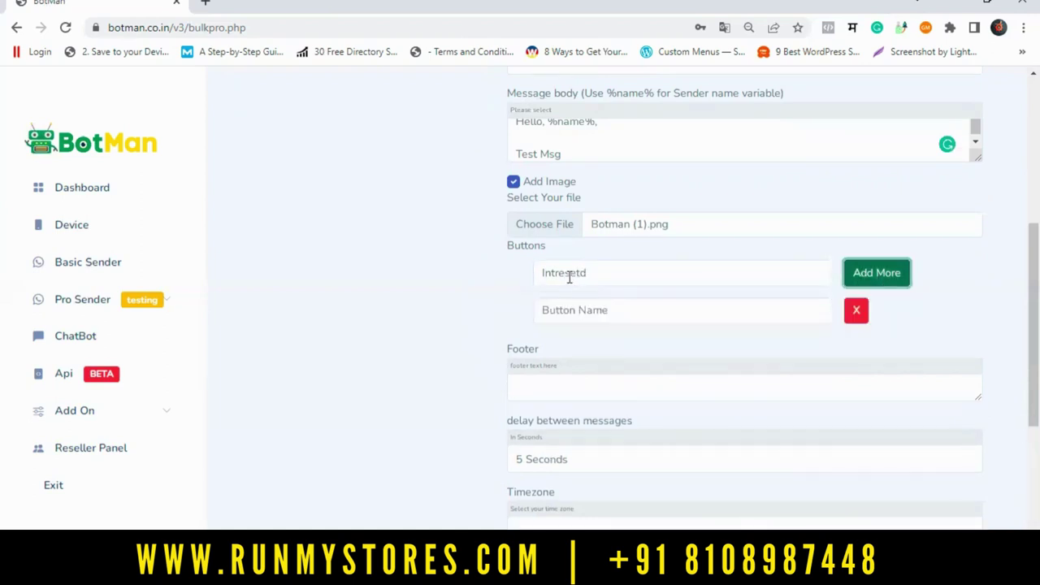
double_click(570, 277)
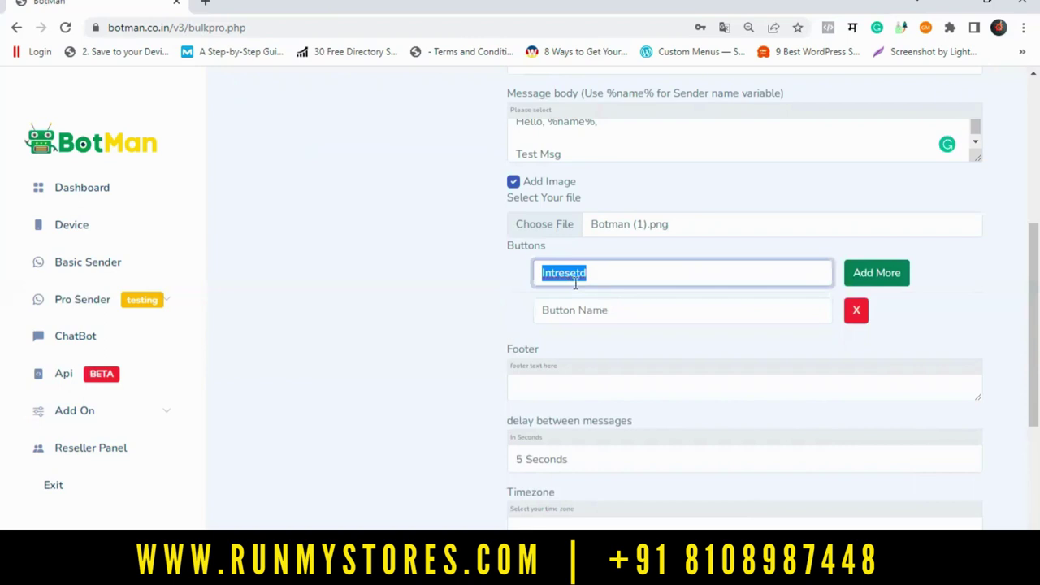
right_click(575, 280)
click(570, 329)
click(575, 309)
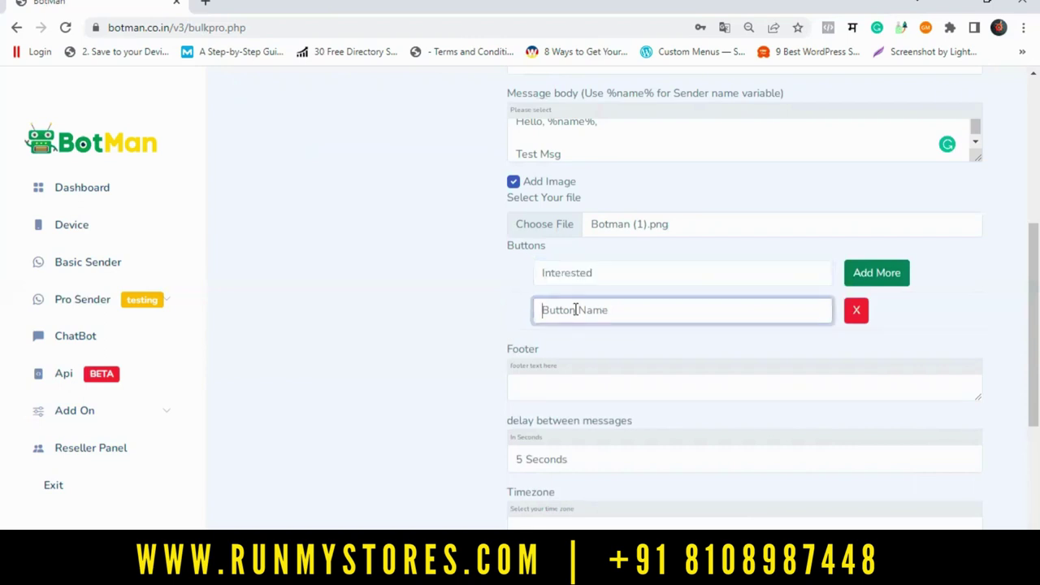
text(Not Interested)
click(557, 390)
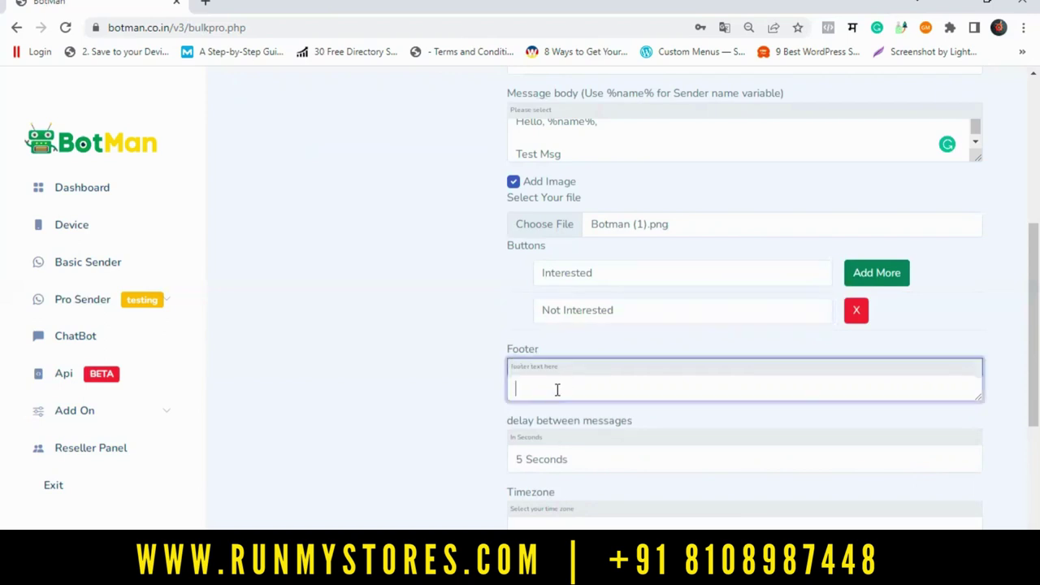
text(Www)
text(.software)
text(kida.)
text(com)
scroll(680, 304, down, 3)
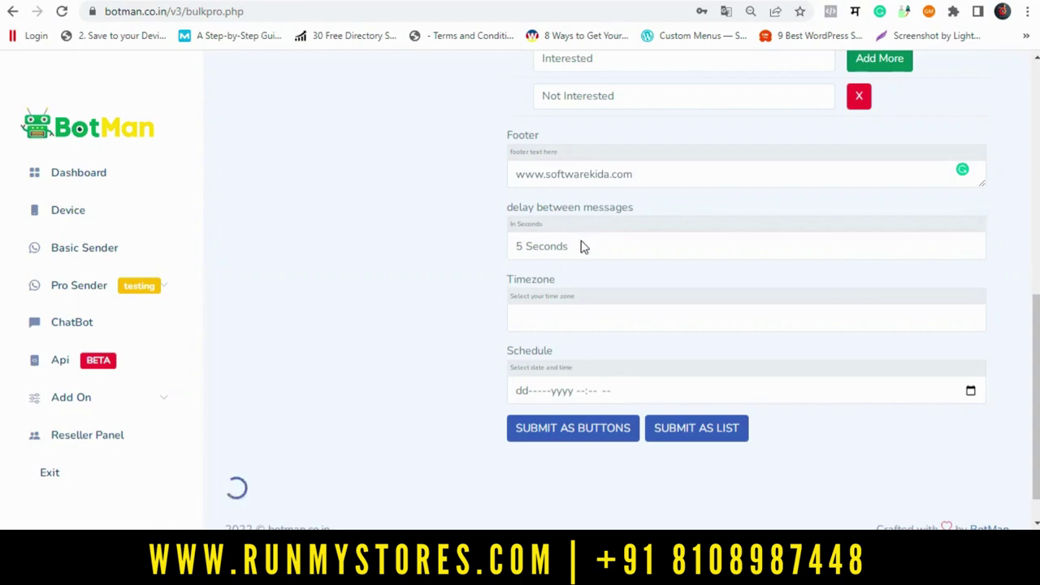
Keep the 5-second delay and set timezone (GMT+05:30) Chennai, Kolkata, Mumbai, New Delhi
click(584, 246)
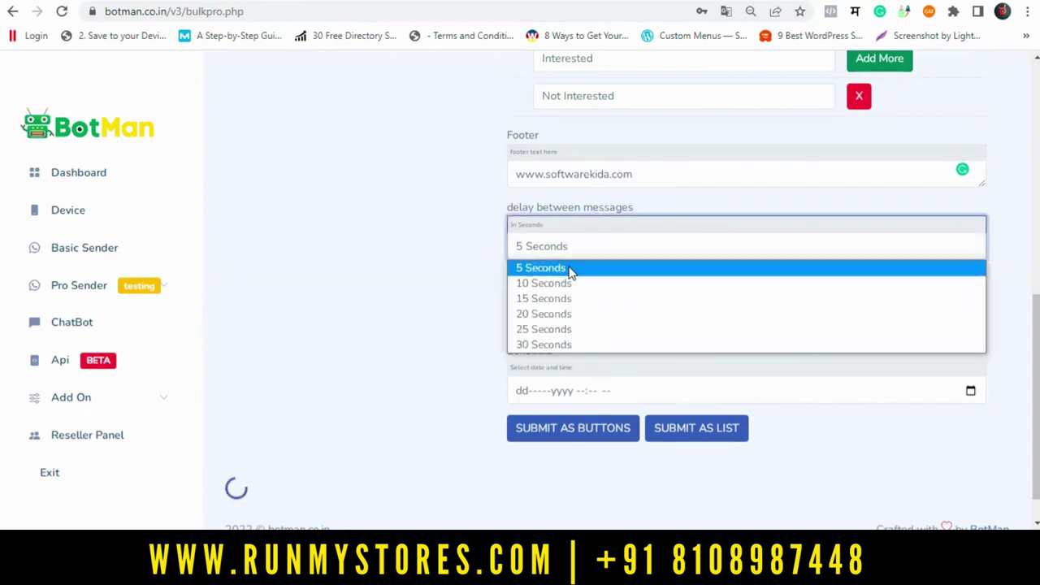
click(568, 269)
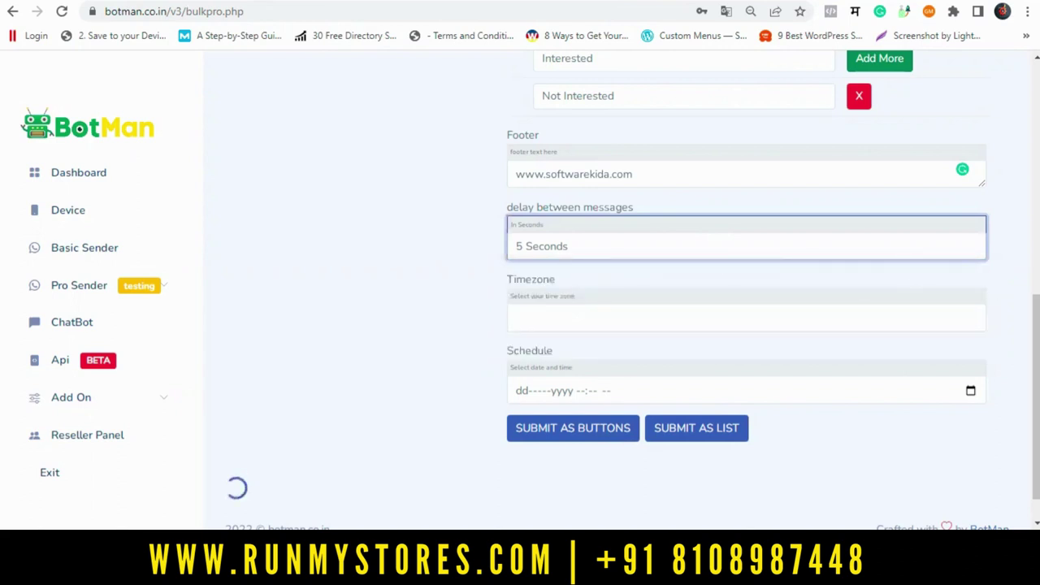
scroll(640, 314, down, 1)
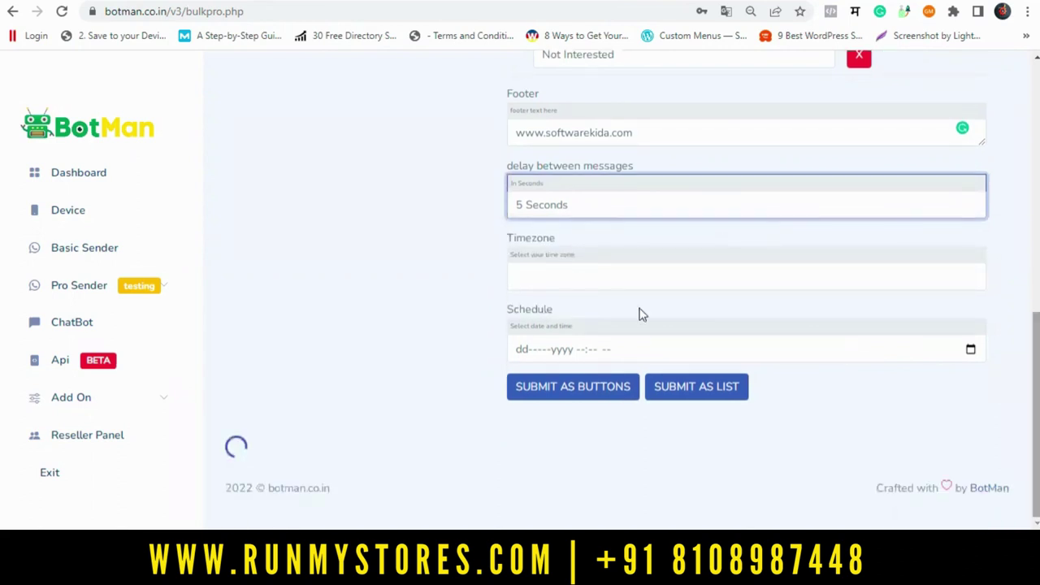
click(566, 277)
key(Down)
key(Down)
key(Down)
key(Down)
key(Down)
key(Down)
key(Down)
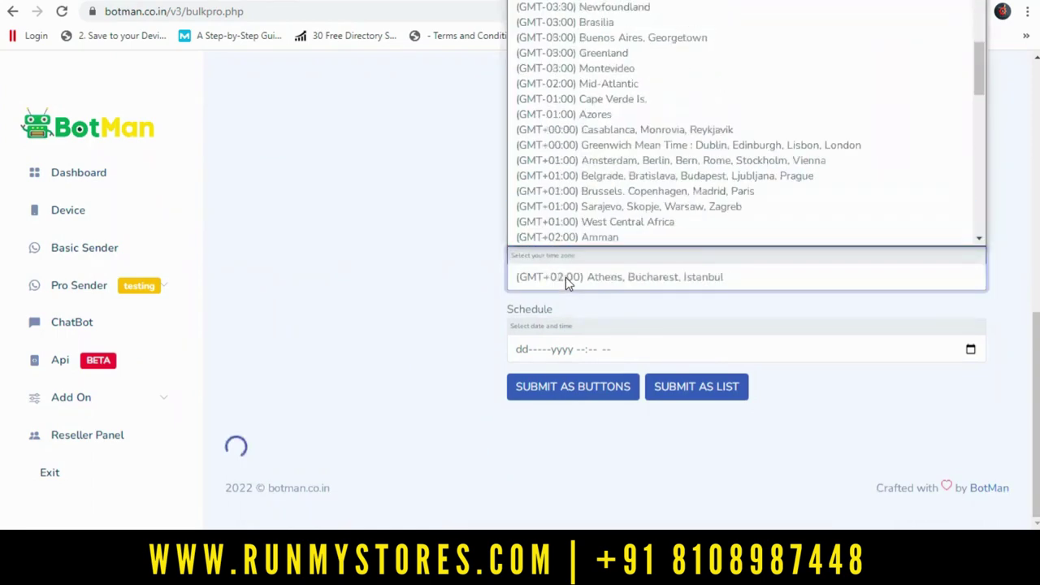
key(Down)
key(Down)
key(Down)
key(Down)
key(Down)
key(Down)
key(Up)
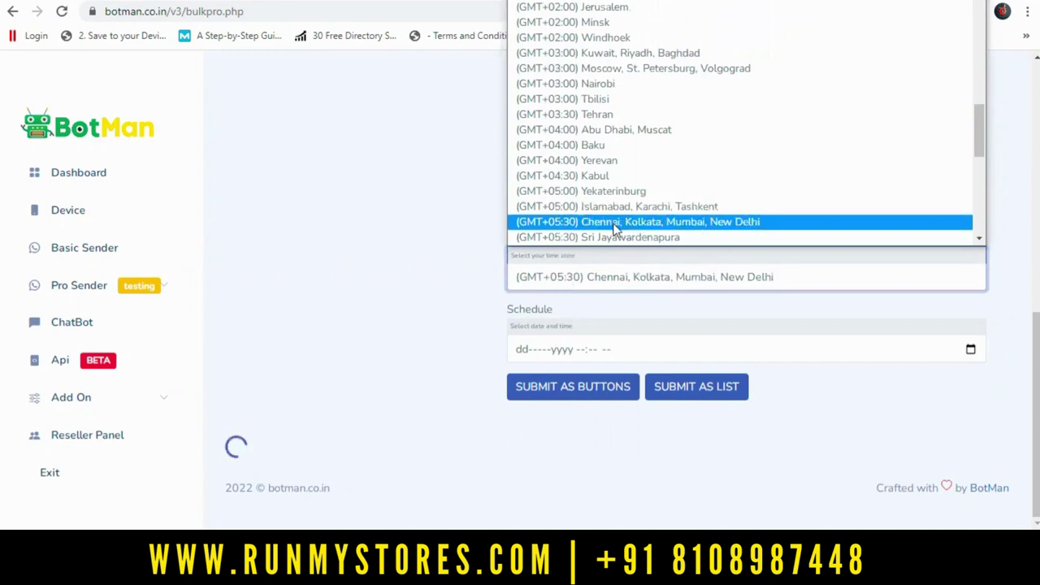
click(614, 296)
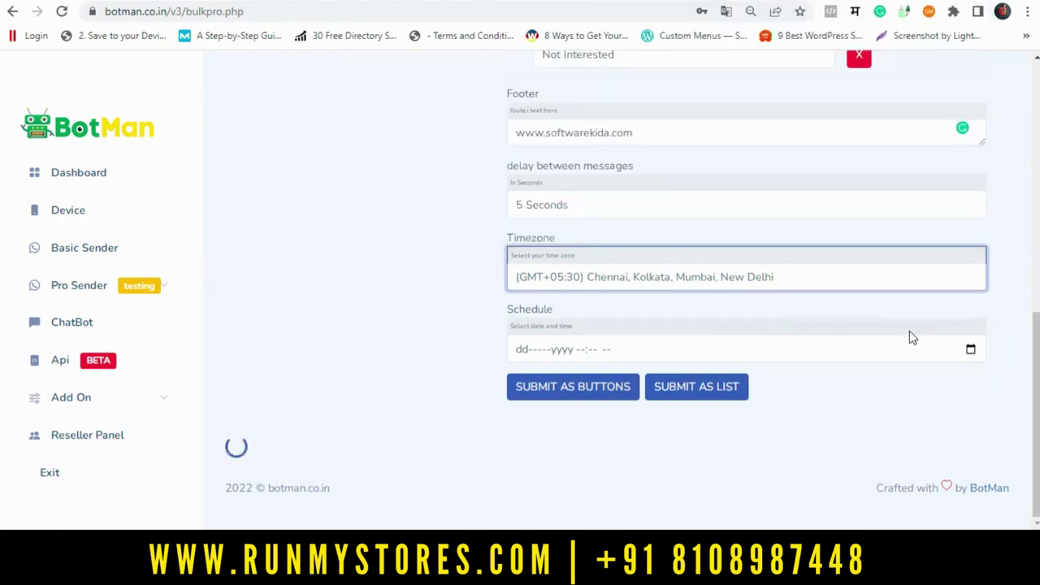
Leave the schedule empty, closing the date picker without choosing a date
click(972, 351)
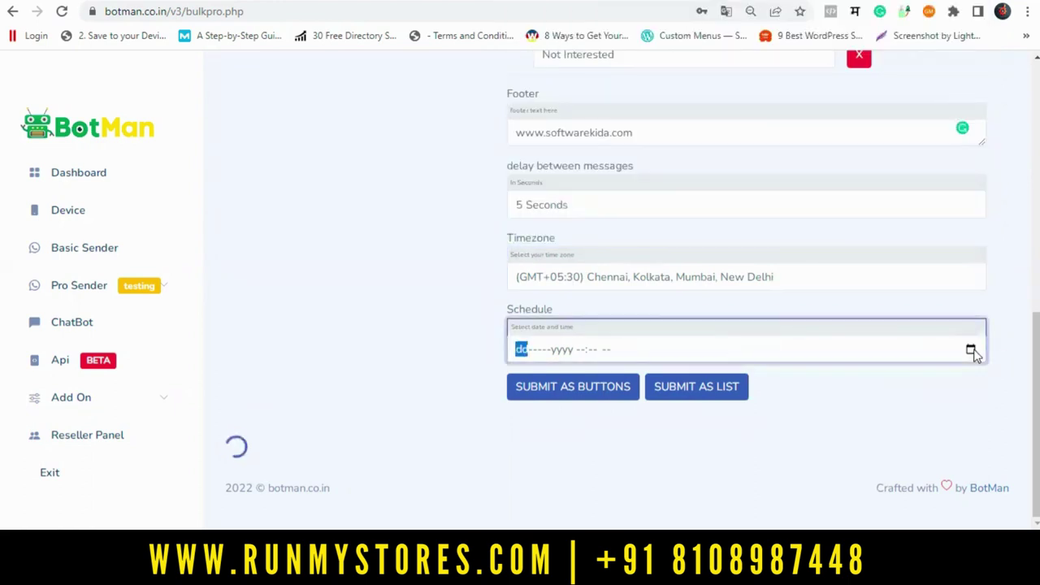
click(971, 351)
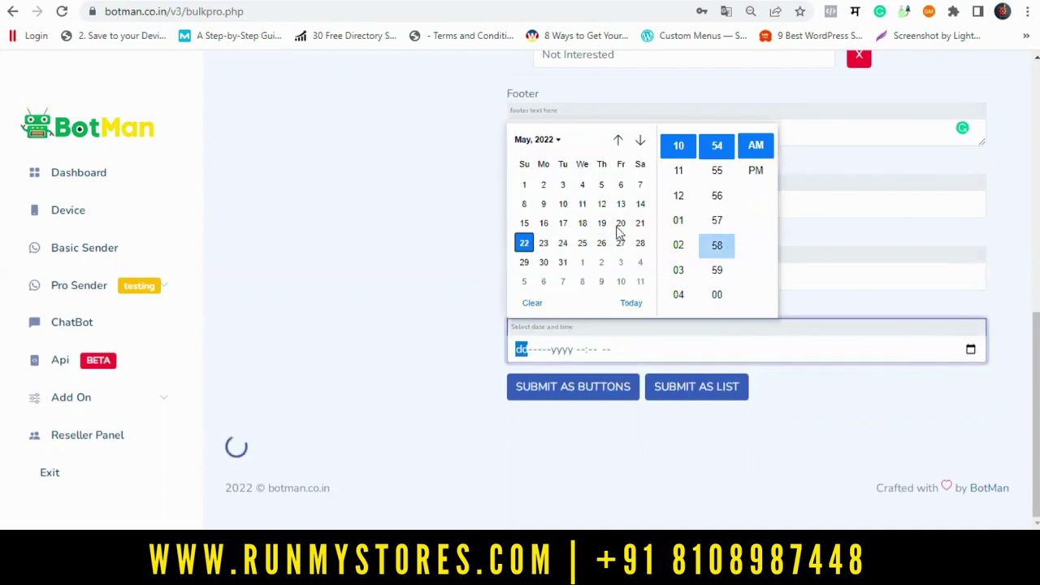
click(461, 258)
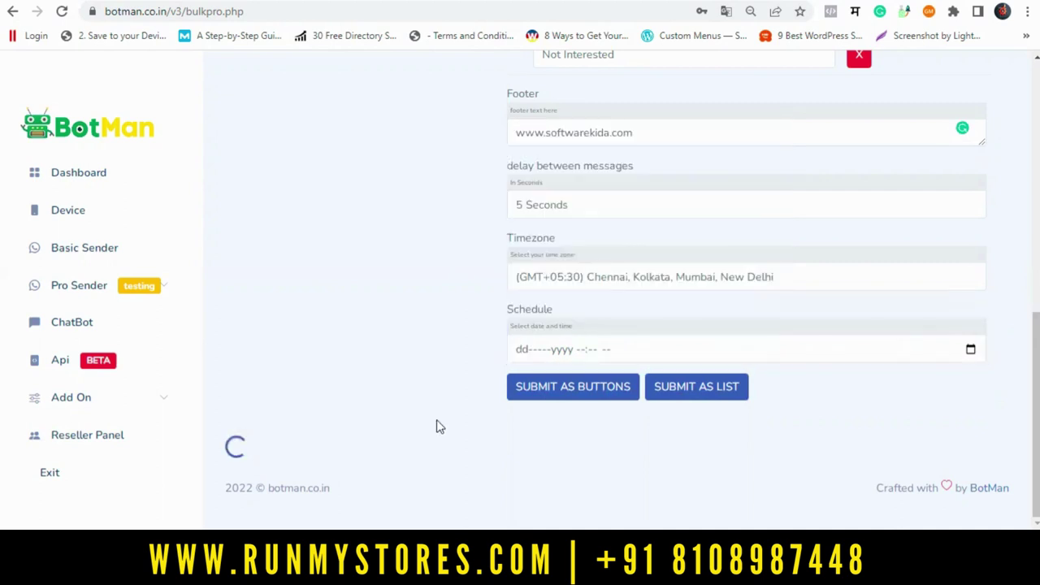
scroll(617, 284, up, 1)
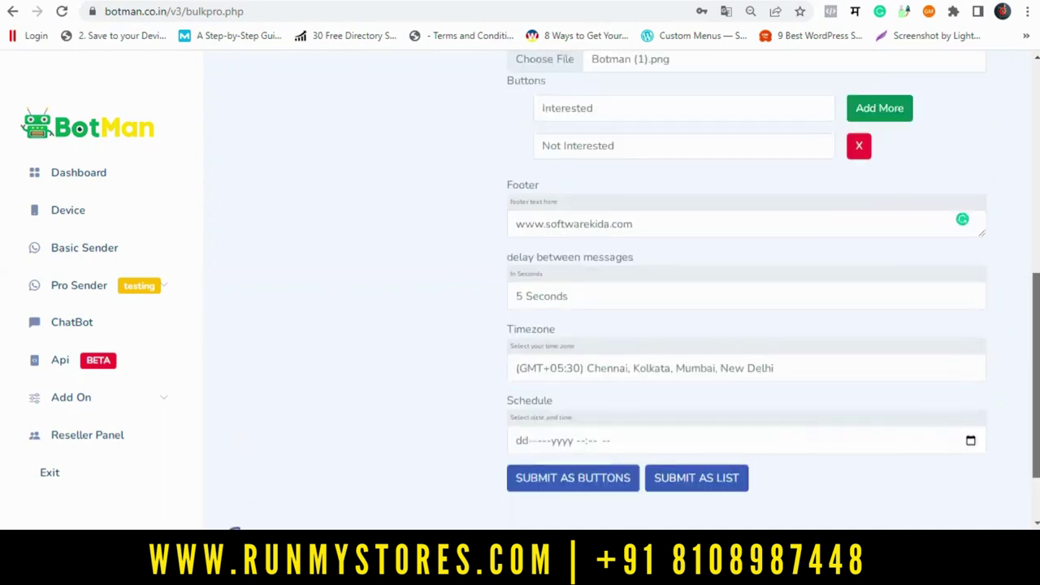
scroll(529, 417, down, 1)
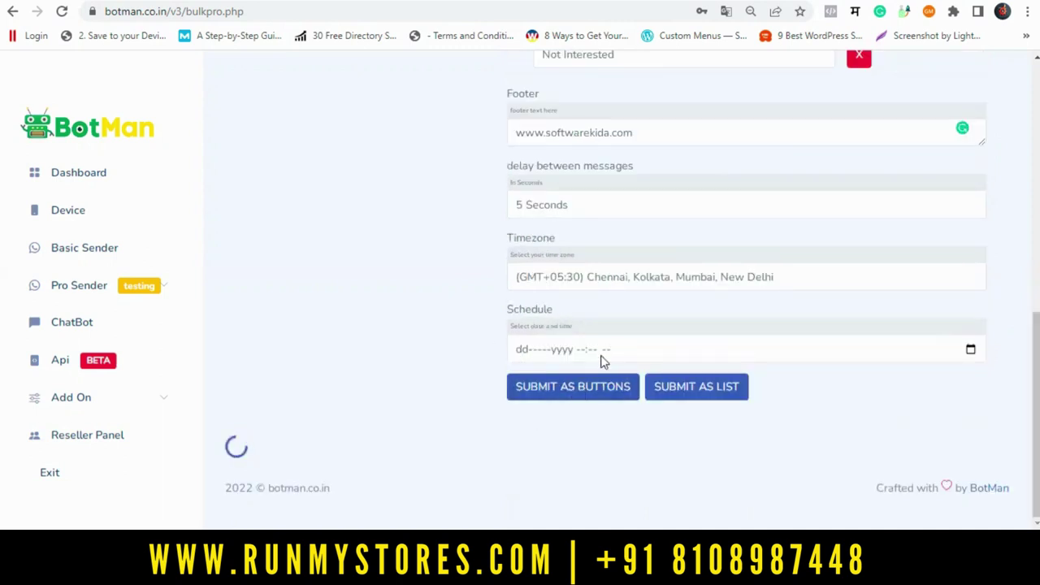
Submit the Test New 1 campaign as a button message and scroll down to the Schedule List
click(563, 392)
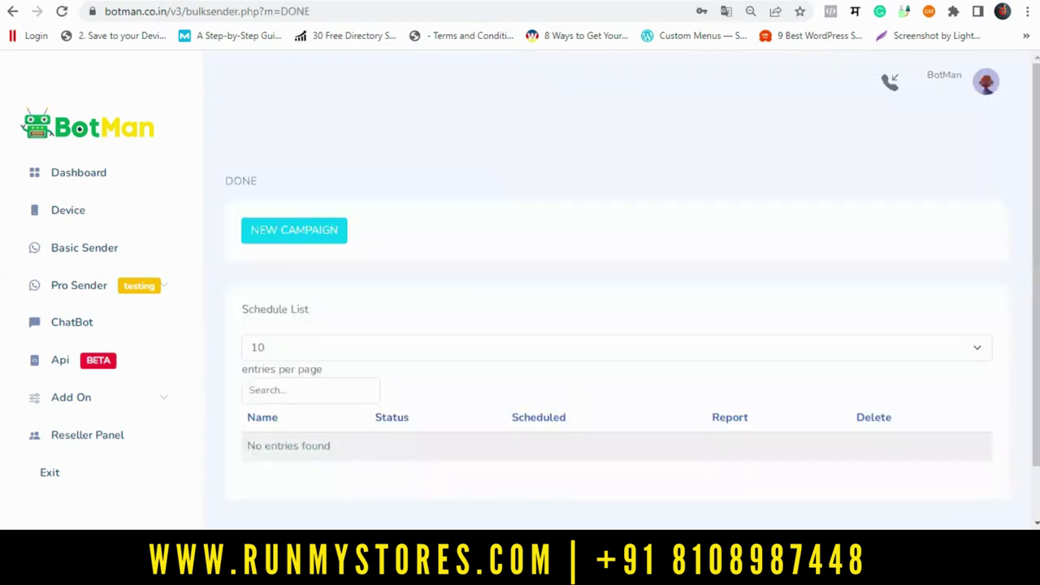
scroll(618, 325, down, 1)
scroll(617, 324, down, 3)
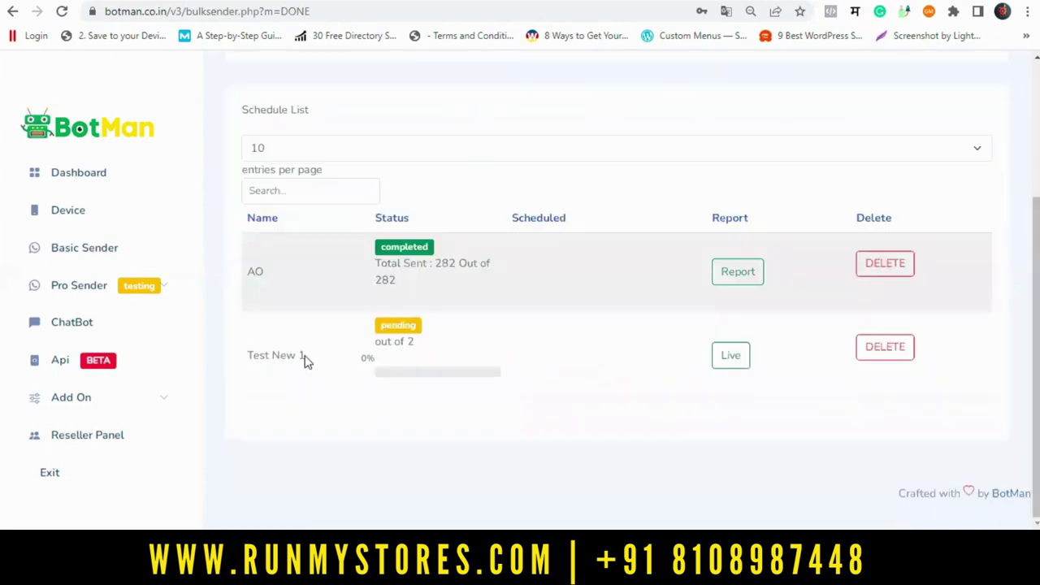
Check Test New 1 against the AO campaign until it shows completed, 2 out of 2 sent
double_click(410, 342)
drag(434, 264, 441, 265)
click(565, 284)
click(737, 273)
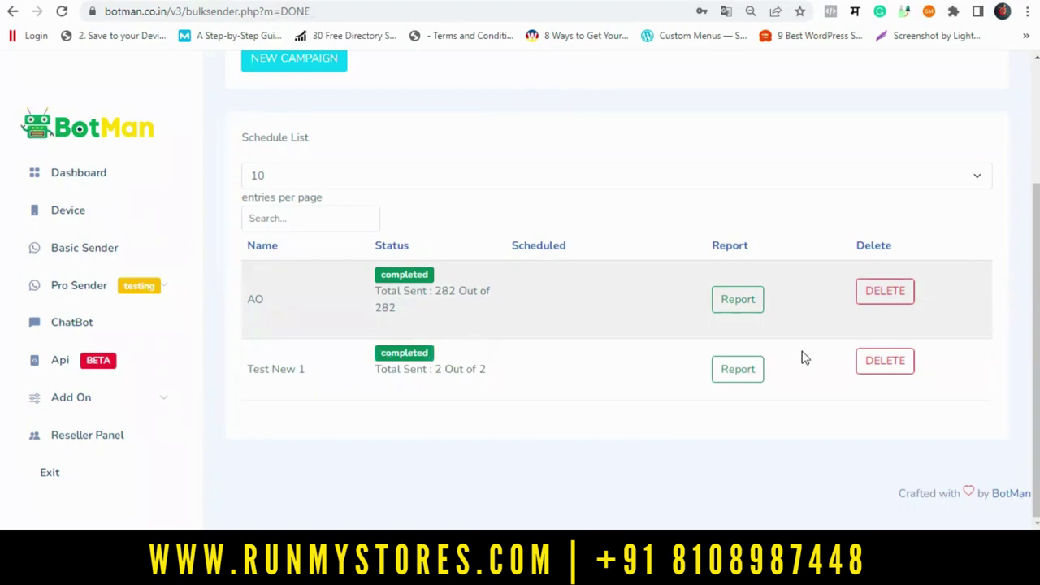
click(737, 370)
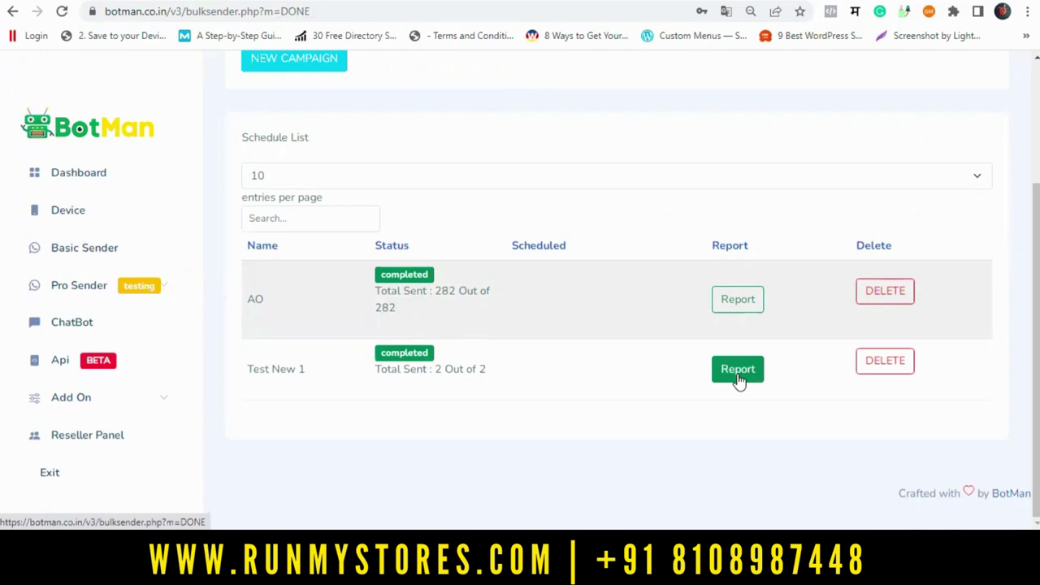
click(738, 375)
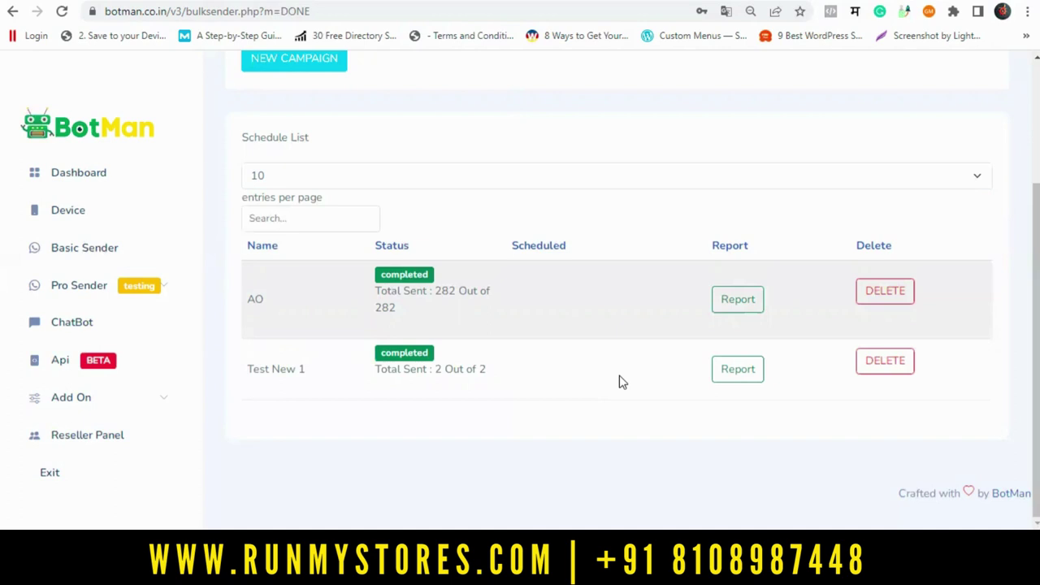
Open the Api documentation page and review the text-message POST request URL
click(72, 373)
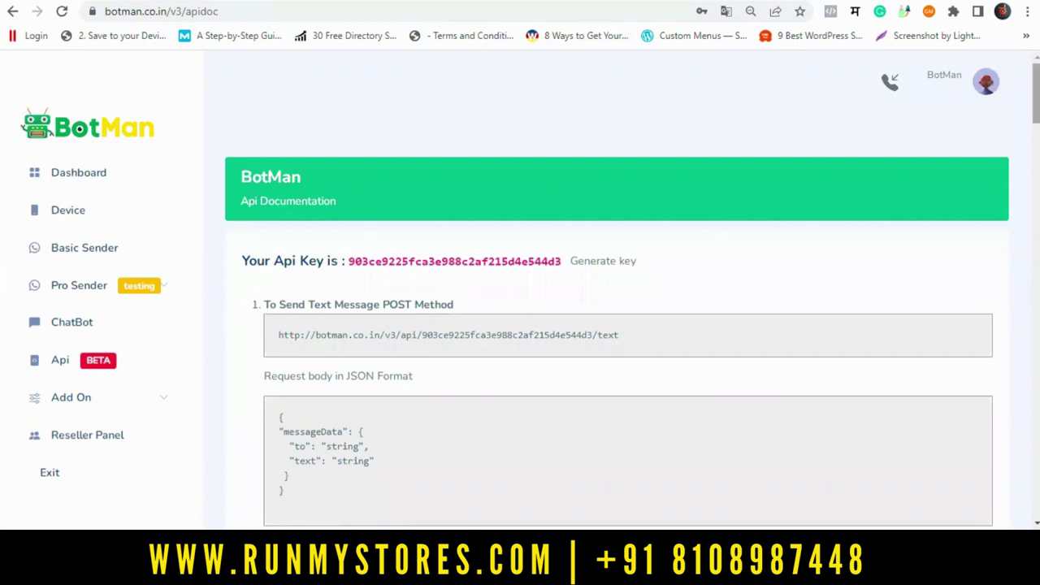
scroll(617, 325, down, 3)
scroll(577, 165, down, 1)
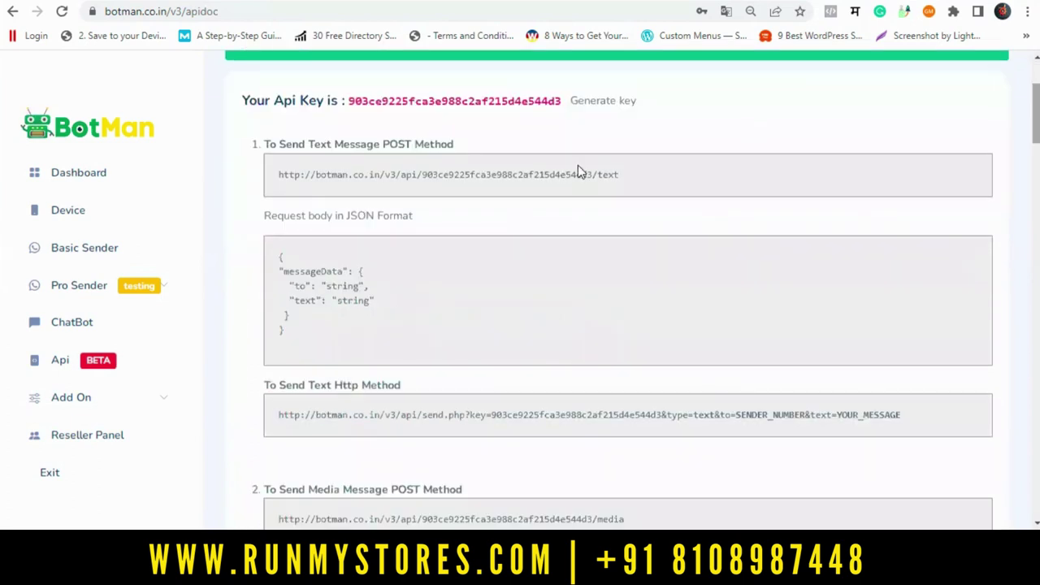
double_click(397, 144)
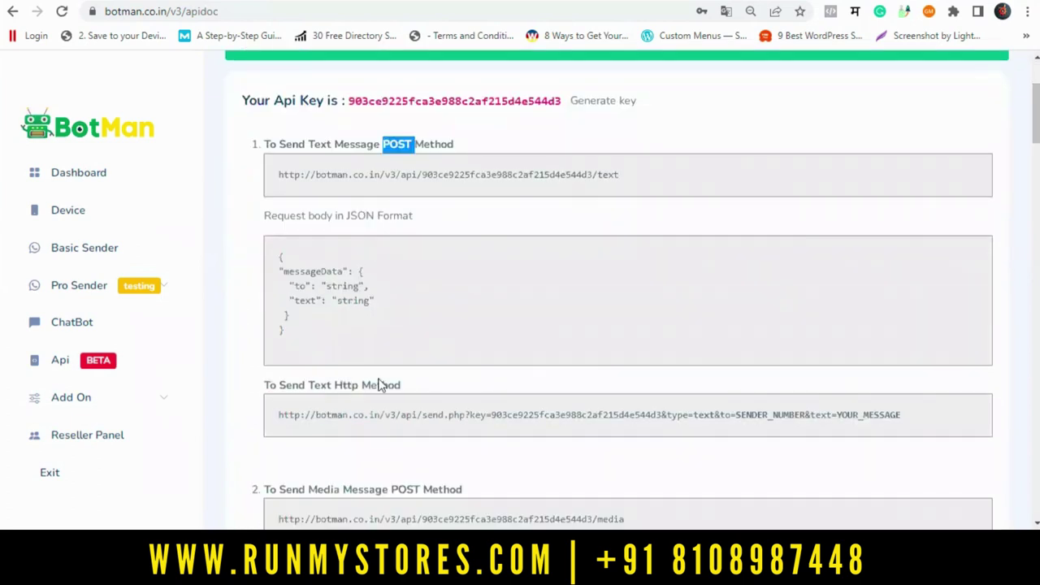
double_click(350, 386)
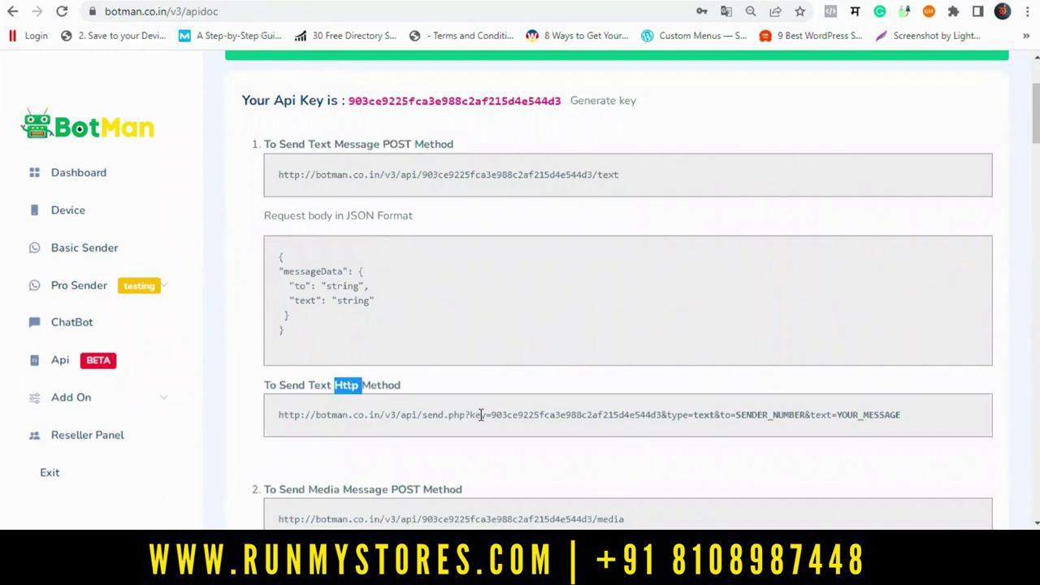
triple_click(721, 383)
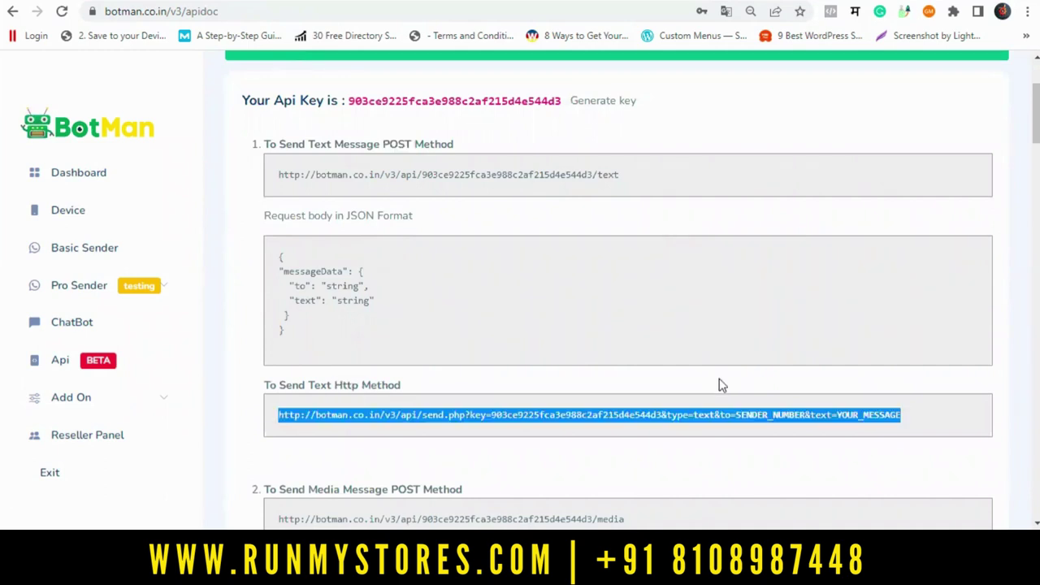
click(956, 210)
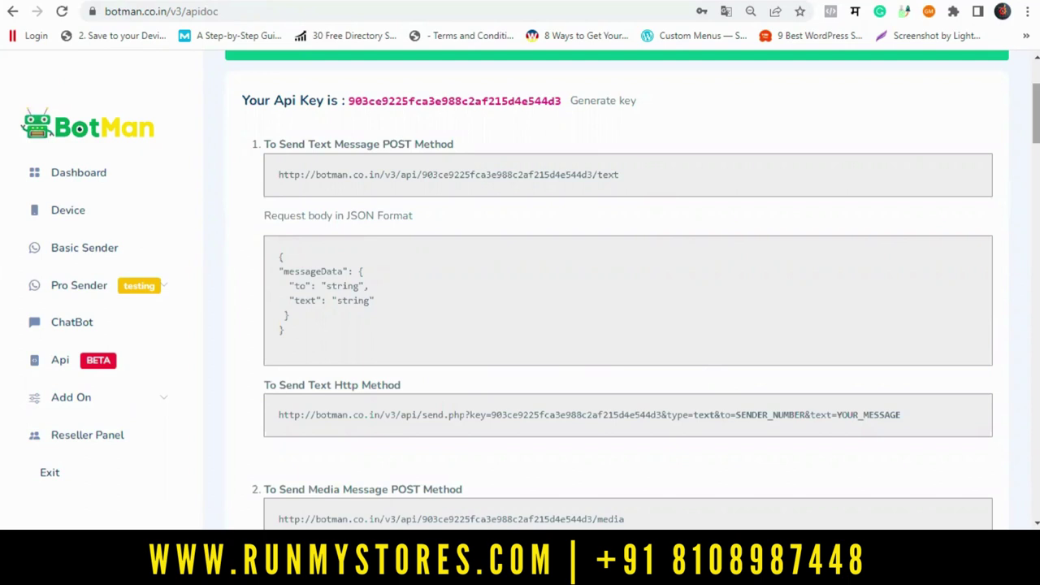
Scroll through the media and button message endpoints, then return toward the top
scroll(1036, 114, down, 1)
scroll(1036, 121, down, 2)
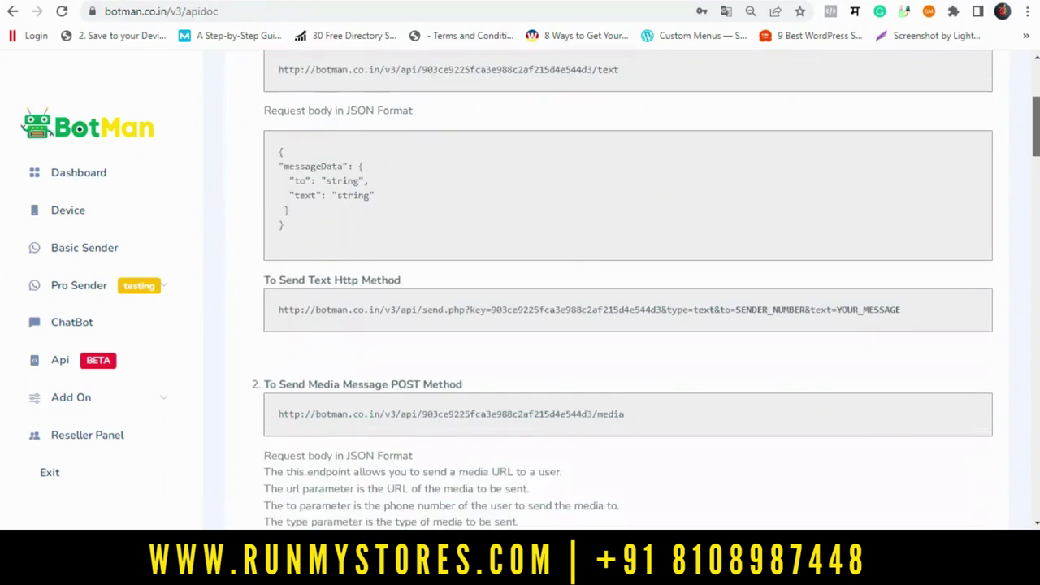
scroll(1036, 130, down, 1)
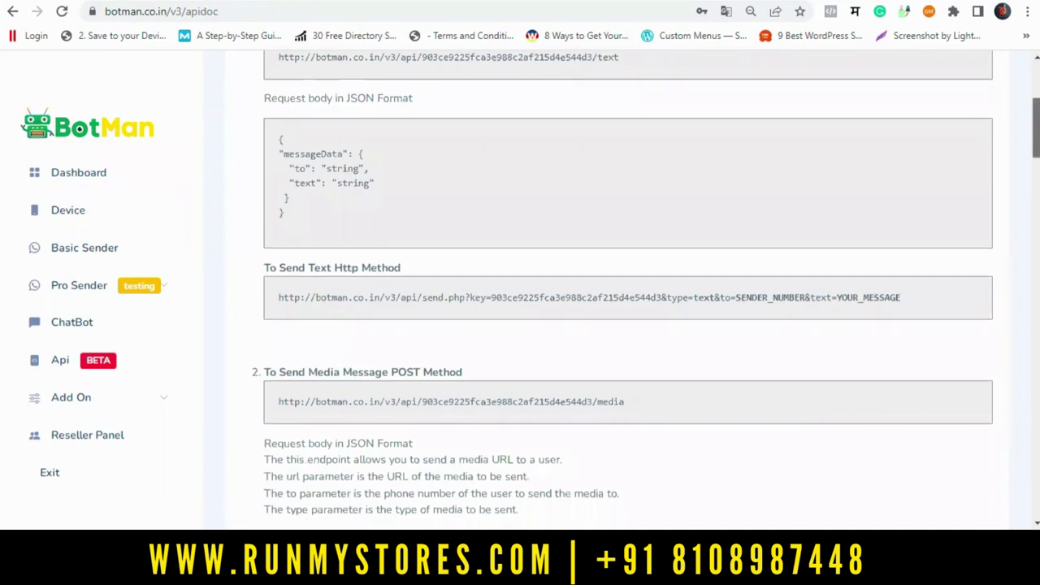
scroll(627, 284, down, 2)
scroll(627, 284, down, 1)
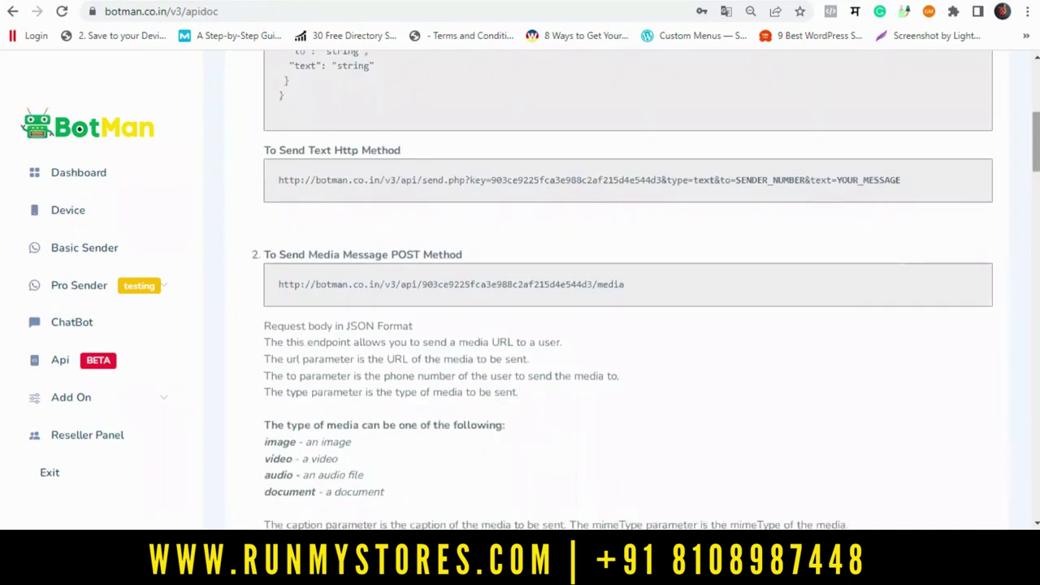
scroll(627, 285, down, 3)
scroll(627, 285, down, 3)
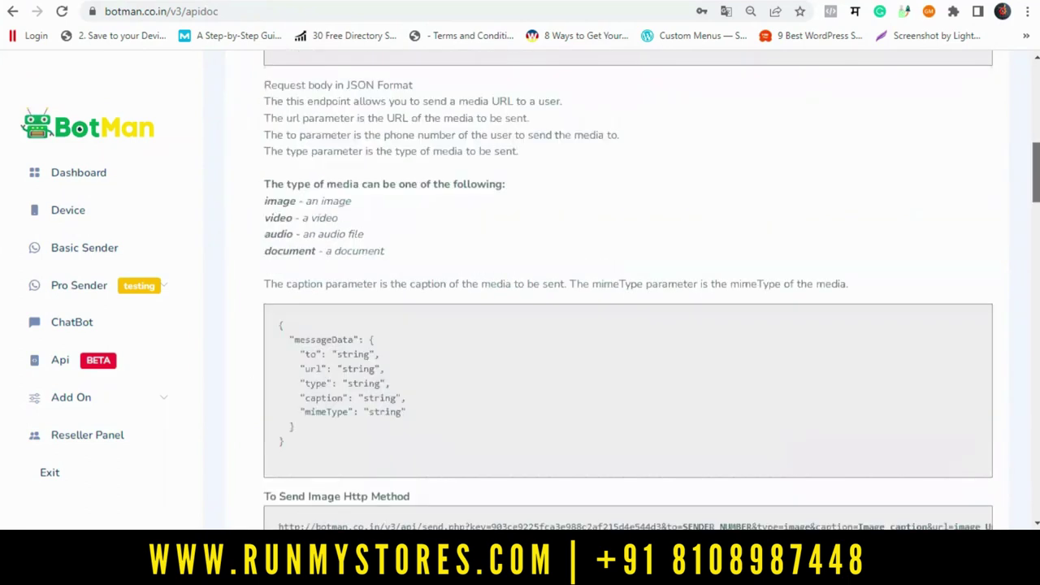
scroll(627, 284, down, 5)
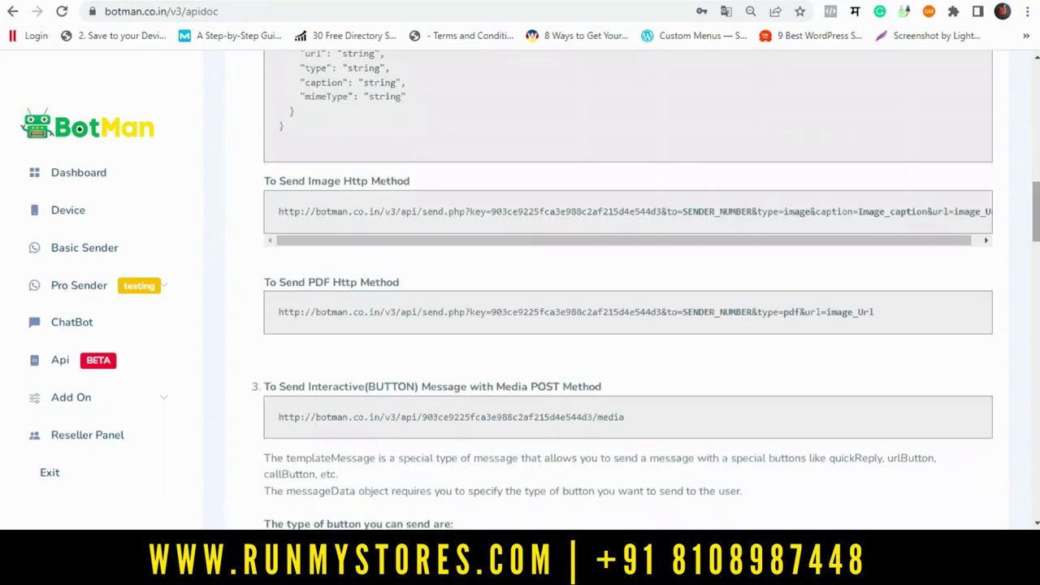
scroll(627, 284, down, 2)
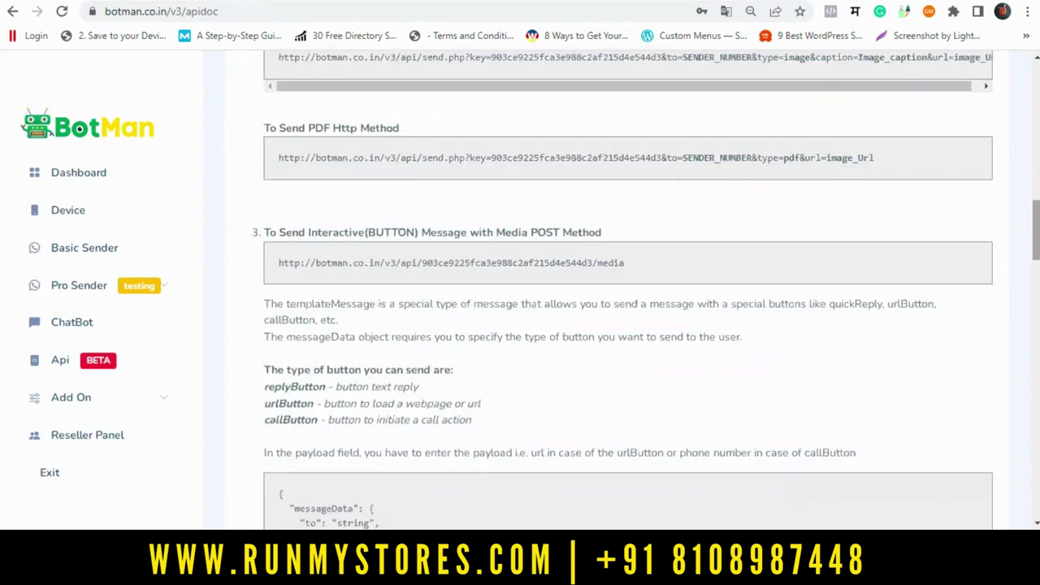
scroll(627, 284, up, 10)
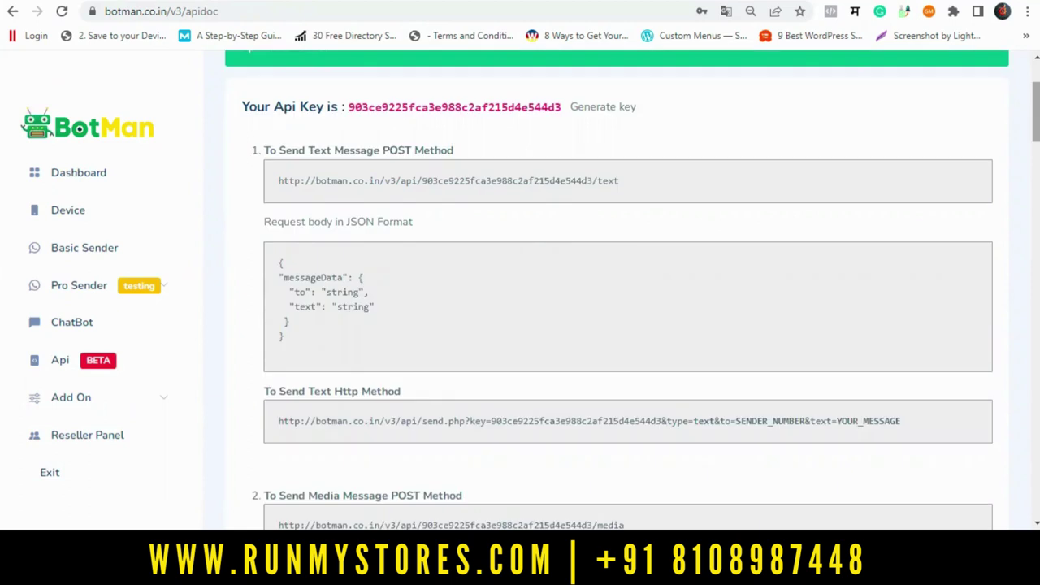
scroll(617, 284, up, 2)
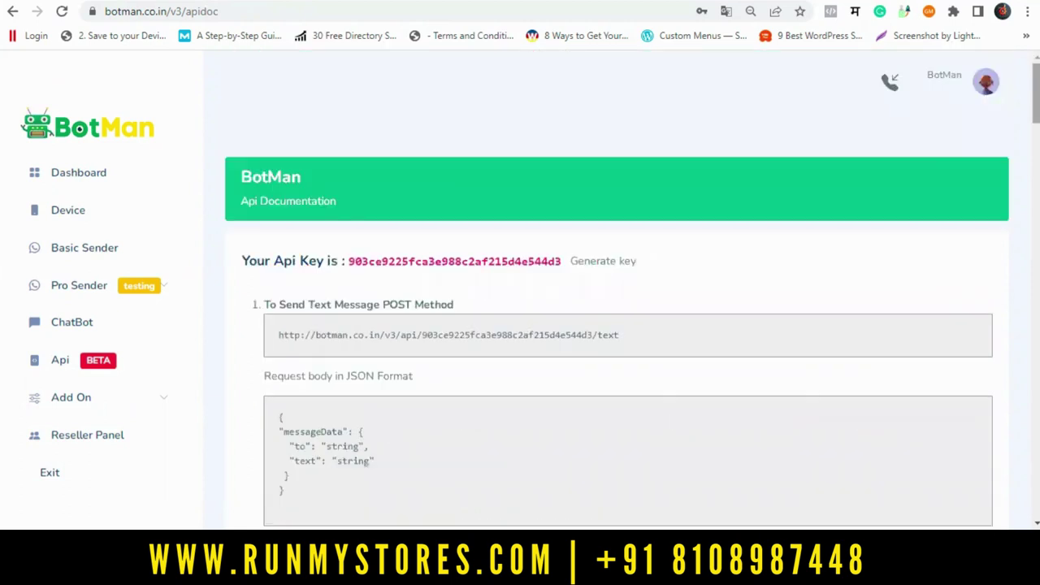